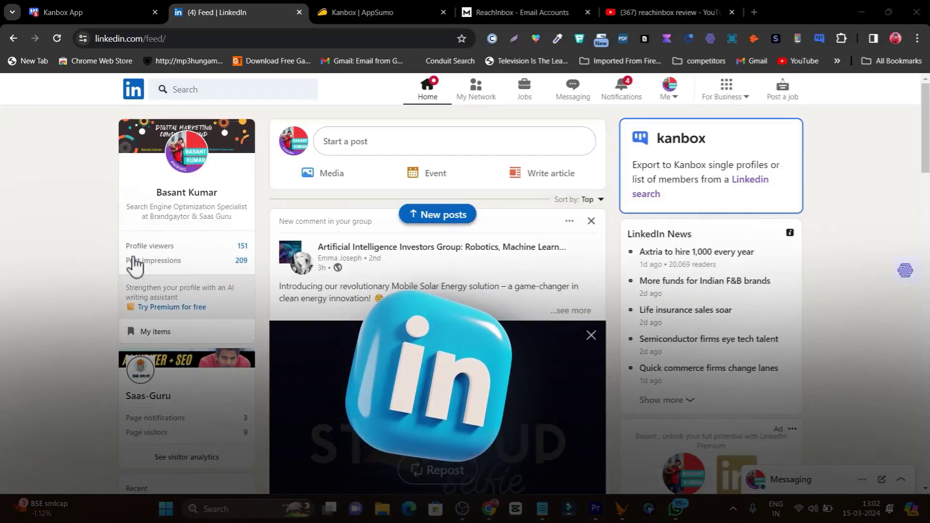
Scroll the LinkedIn feed and glance at the recent searches box.
{"action": "scroll", "coordinate": [138, 249], "scroll_direction": "down", "scroll_amount": 8}
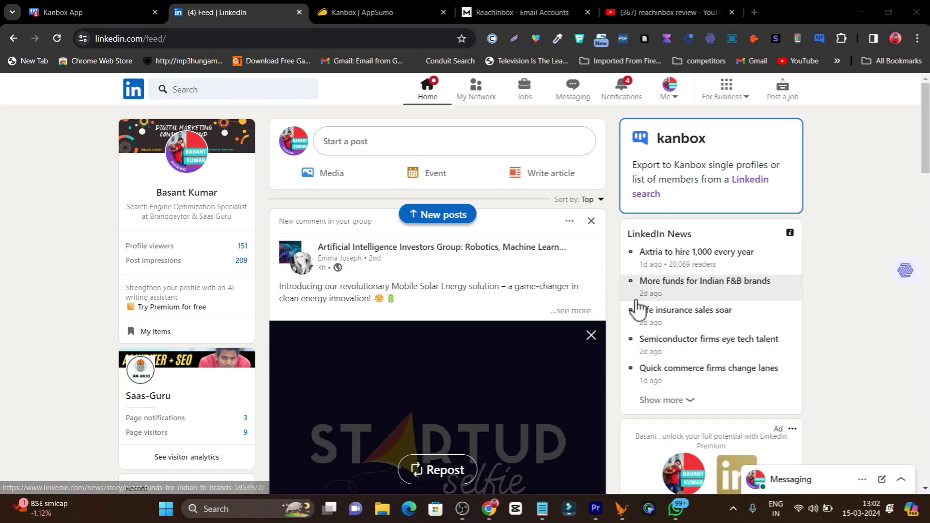
{"action": "scroll", "coordinate": [612, 300], "scroll_direction": "down", "scroll_amount": 8}
{"action": "scroll", "coordinate": [615, 301], "scroll_direction": "down", "scroll_amount": 4}
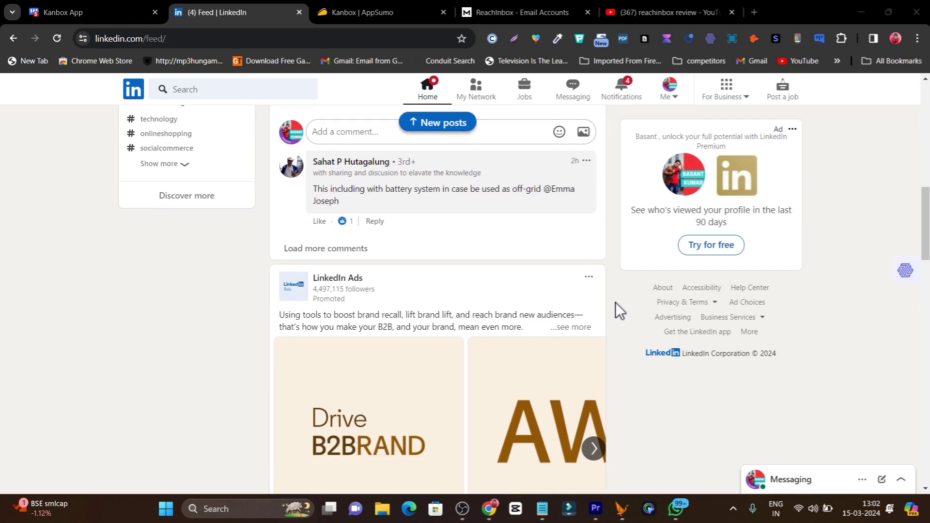
{"action": "scroll", "coordinate": [615, 303], "scroll_direction": "up", "scroll_amount": 5}
{"action": "scroll", "coordinate": [615, 302], "scroll_direction": "up", "scroll_amount": 8}
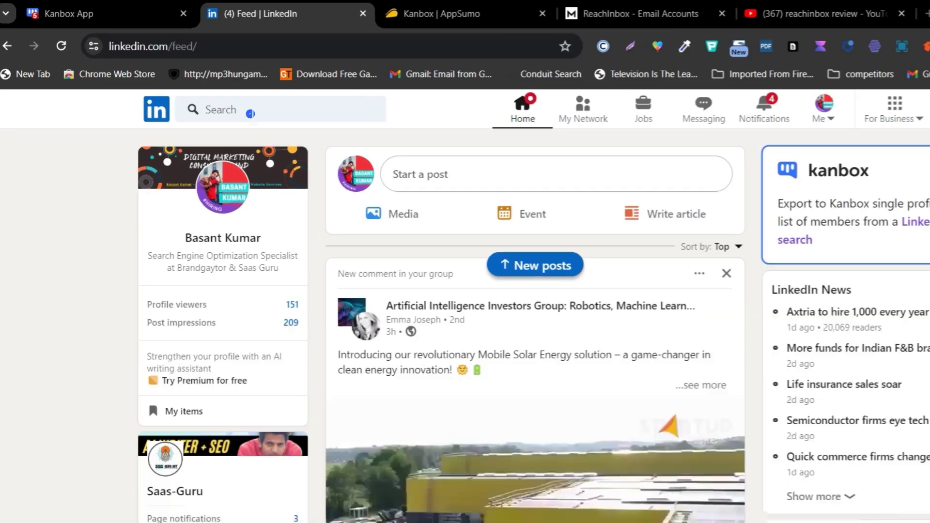
{"action": "left_click", "coordinate": [250, 113]}
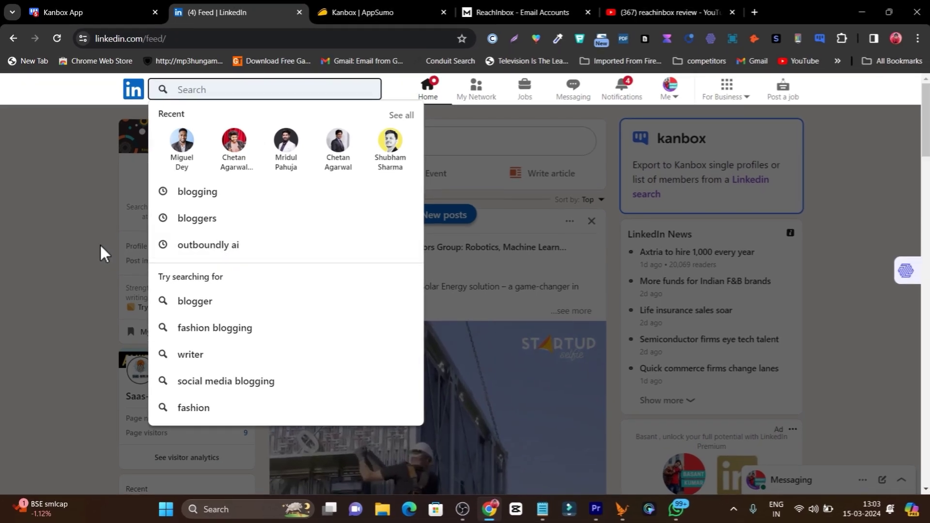
{"action": "left_click", "coordinate": [90, 233]}
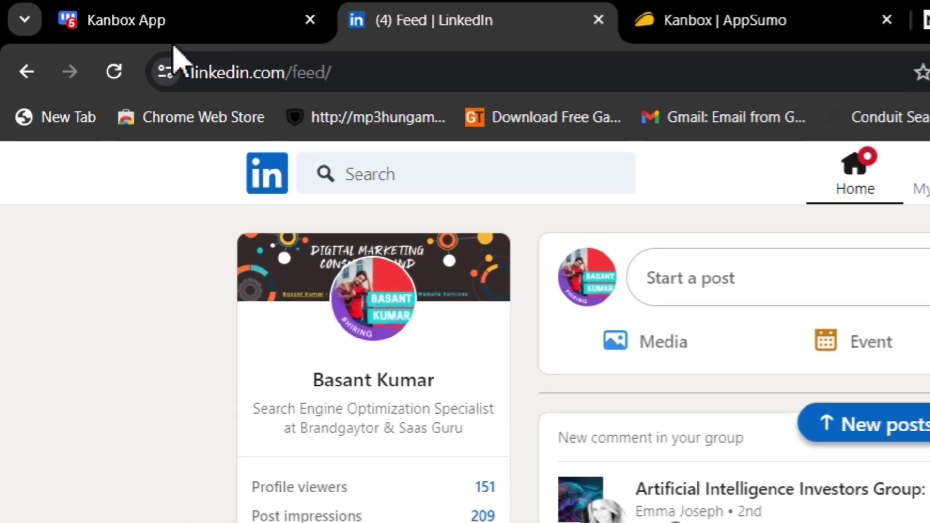
In Kanbox, view the Blogging leads list and the Demo Pipeline board.
{"action": "left_click", "coordinate": [172, 27]}
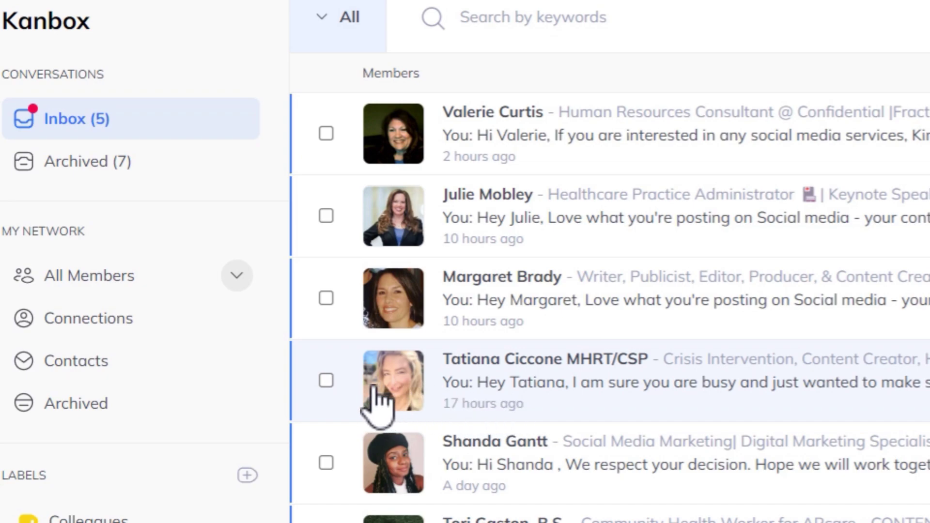
{"action": "left_click", "coordinate": [21, 244]}
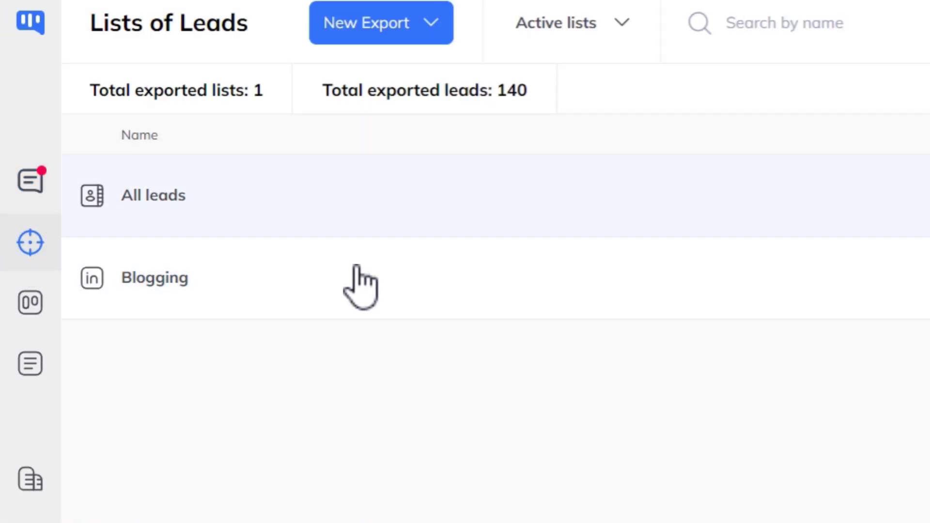
{"action": "left_click", "coordinate": [182, 277]}
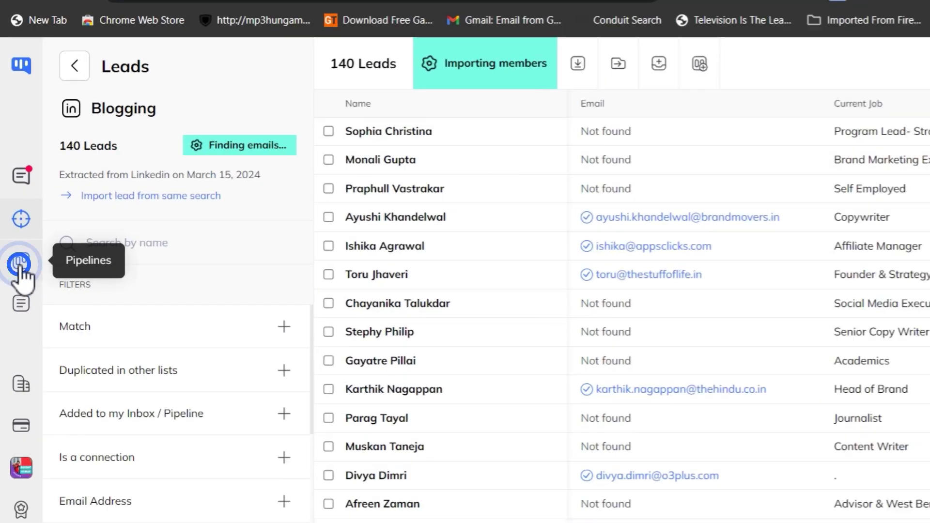
{"action": "left_click", "coordinate": [19, 265]}
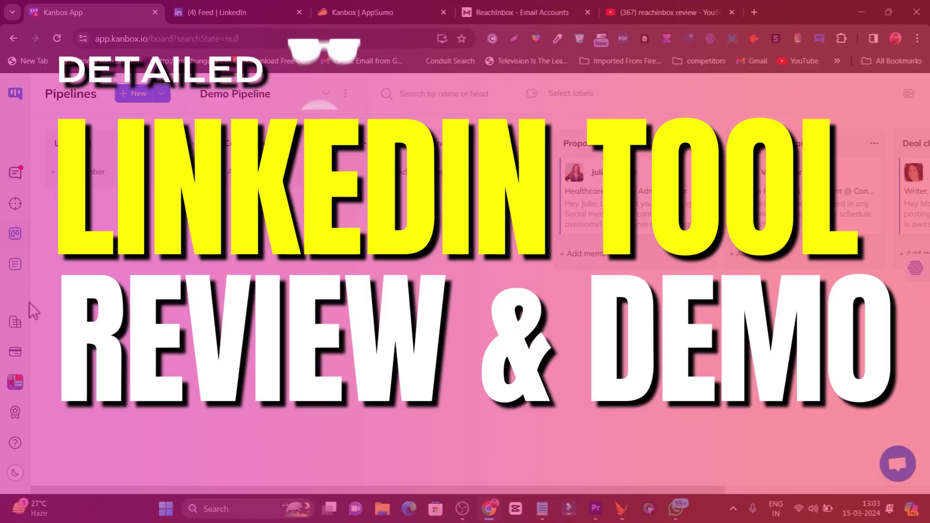
Glance at the LinkedIn feed, then return to the Kanbox conversations inbox.
{"action": "left_click", "coordinate": [216, 13]}
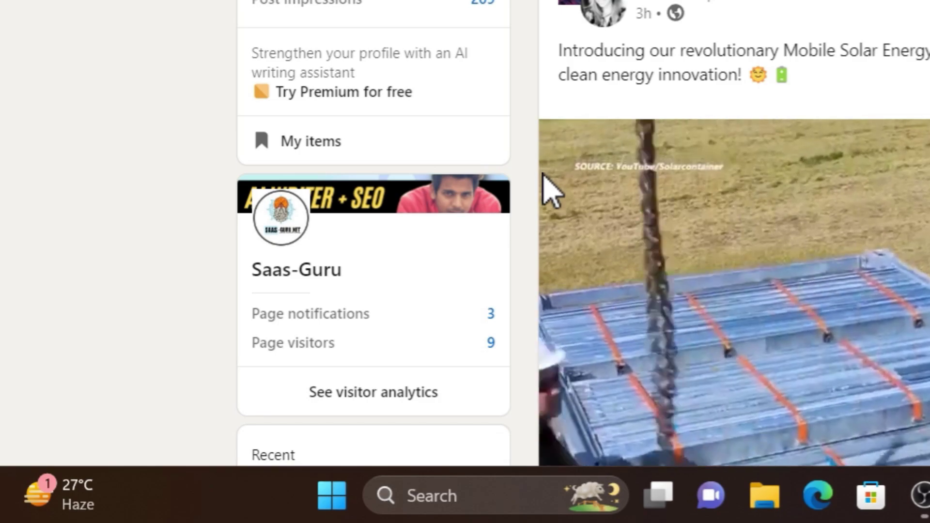
{"action": "scroll", "coordinate": [550, 190], "scroll_direction": "down", "scroll_amount": 5}
{"action": "scroll", "coordinate": [538, 191], "scroll_direction": "up", "scroll_amount": 5}
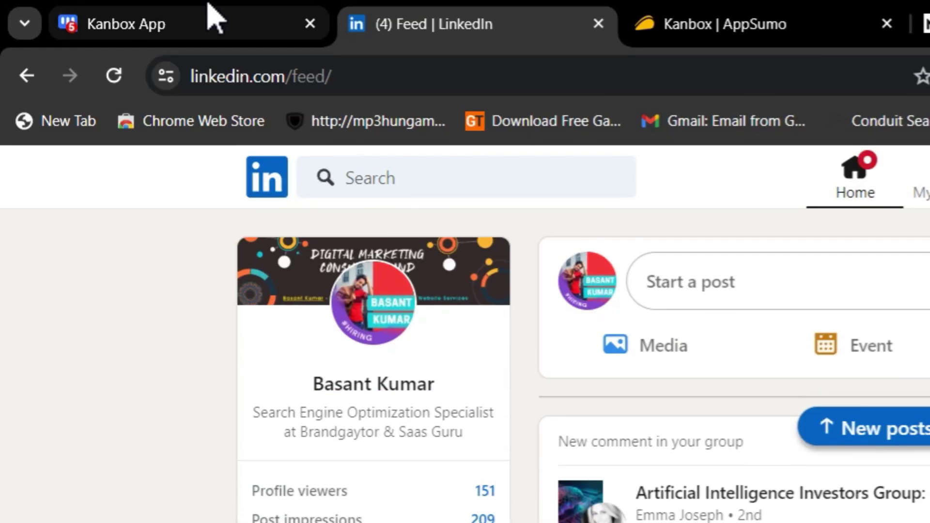
{"action": "left_click", "coordinate": [210, 16]}
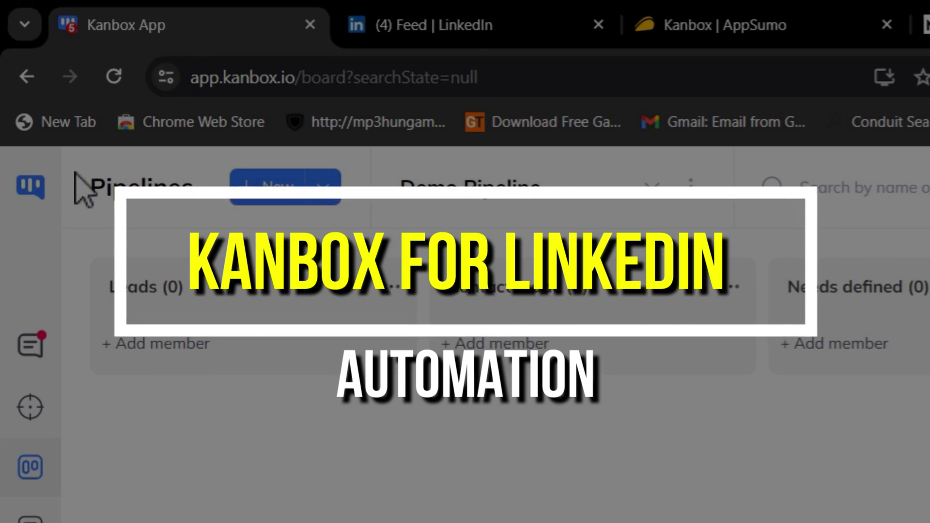
{"action": "left_click", "coordinate": [33, 190]}
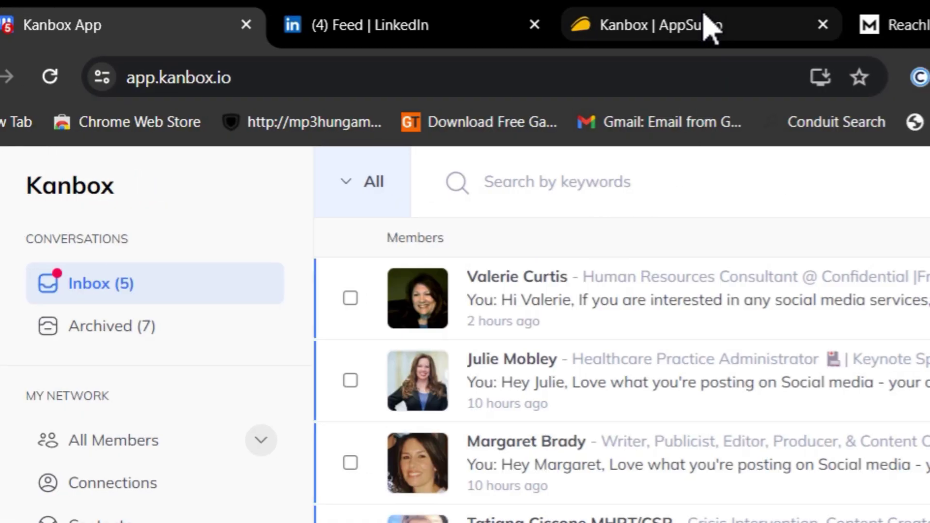
On the Kanbox AppSumo deal page, highlight the $49 lifetime price, down from $180.
{"action": "left_click", "coordinate": [768, 22]}
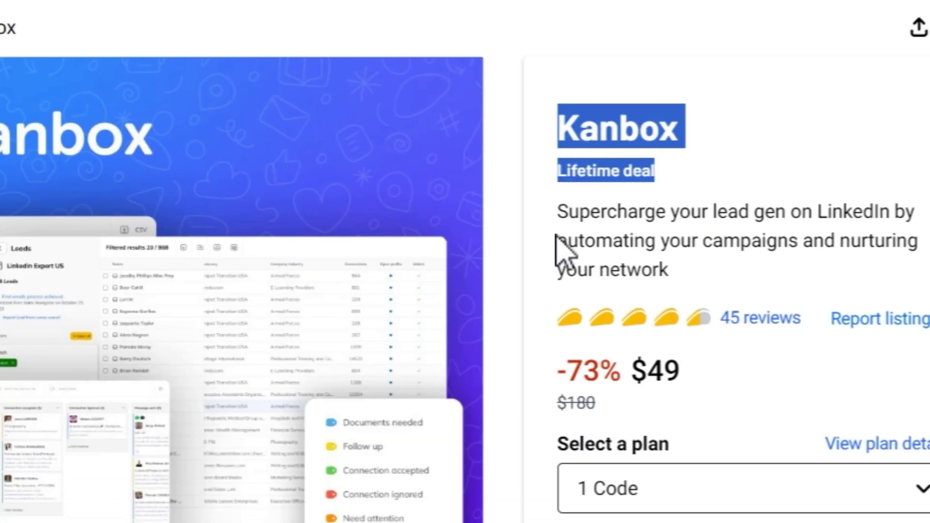
{"action": "left_click", "coordinate": [556, 458]}
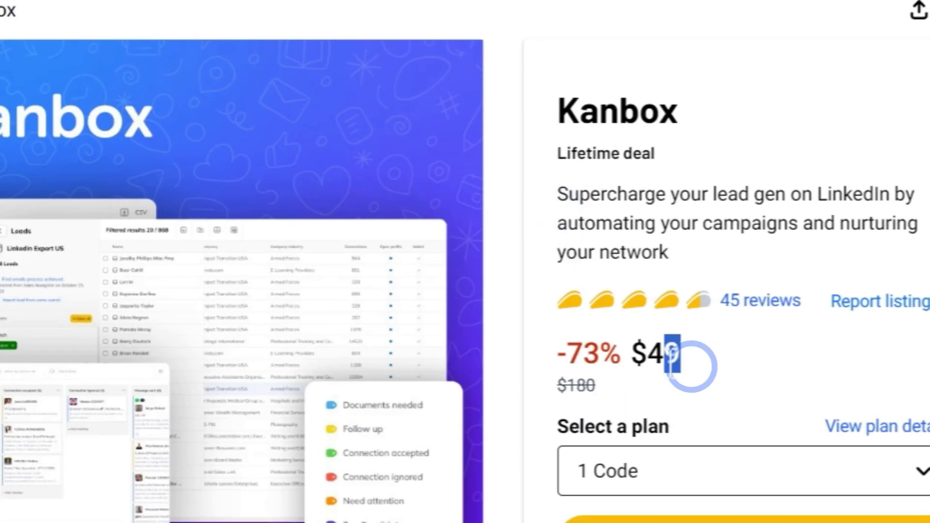
{"action": "left_click_drag", "start_coordinate": [672, 354], "coordinate": [649, 354]}
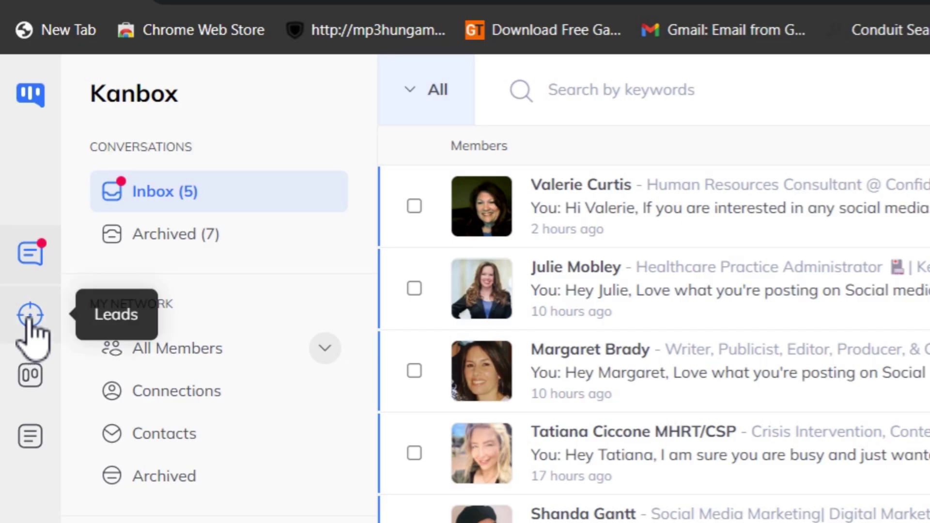
From Leads, start a New Export using 'Export from Linkedin search'.
{"action": "left_click", "coordinate": [30, 316]}
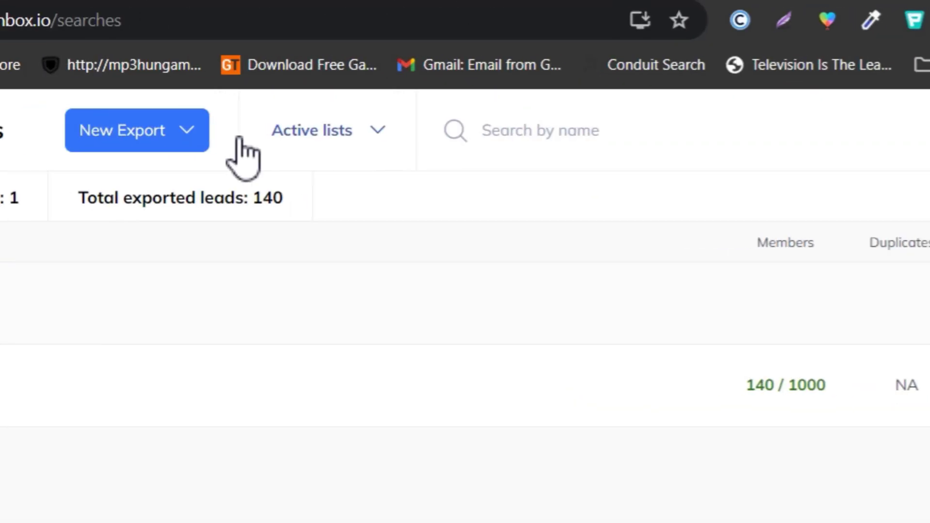
{"action": "left_click", "coordinate": [394, 94]}
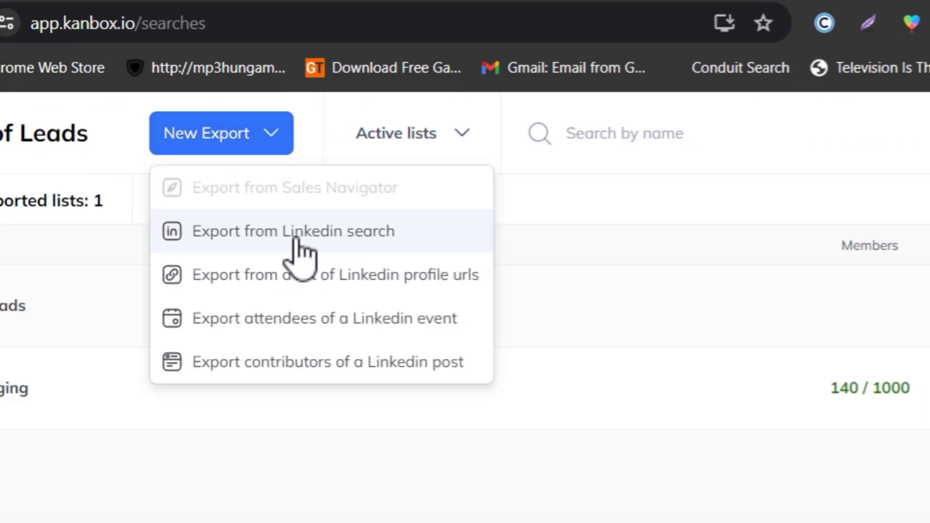
{"action": "left_click", "coordinate": [295, 240]}
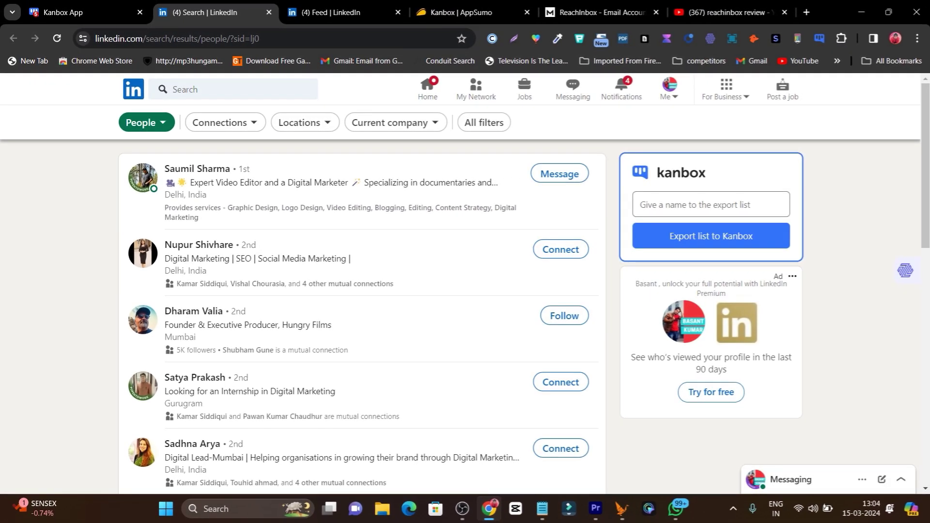
Run a LinkedIn people search for 'SEO' and scan the results.
{"action": "left_click", "coordinate": [194, 90]}
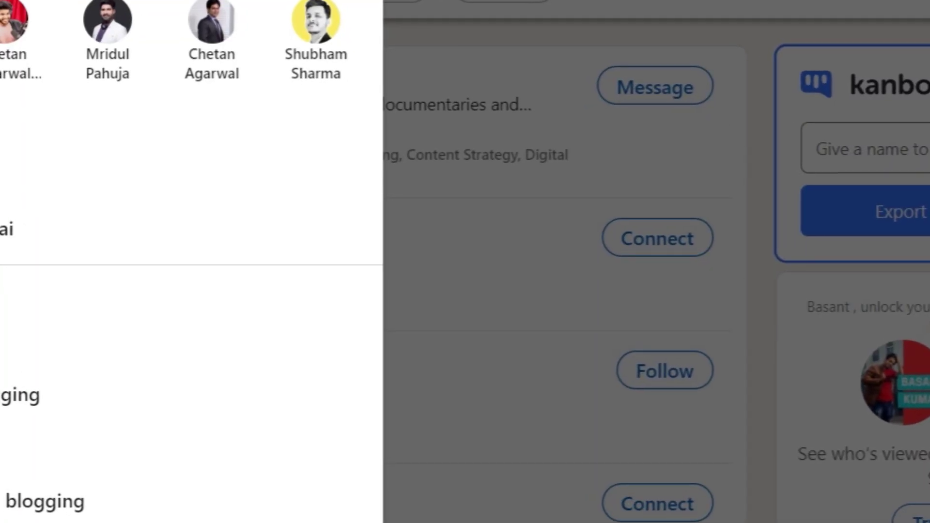
{"action": "type", "text": "SEO"}
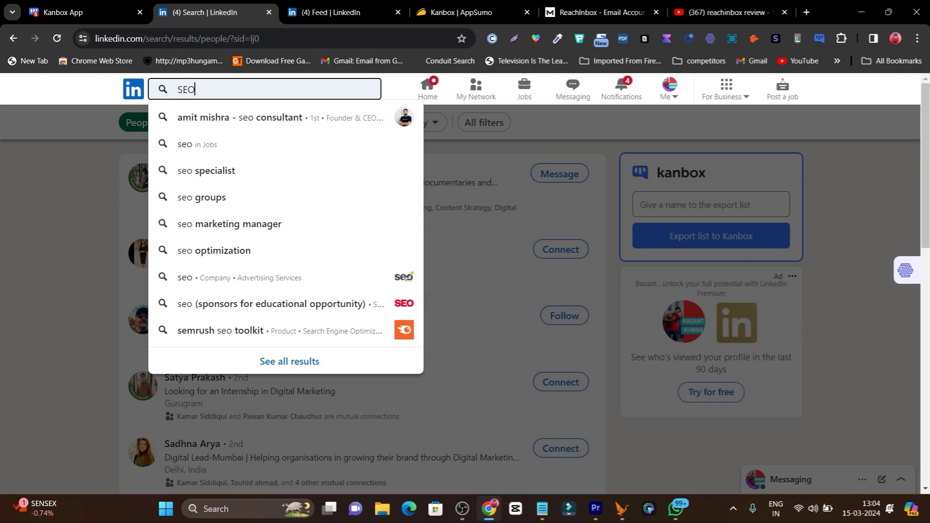
{"action": "key", "text": "Return"}
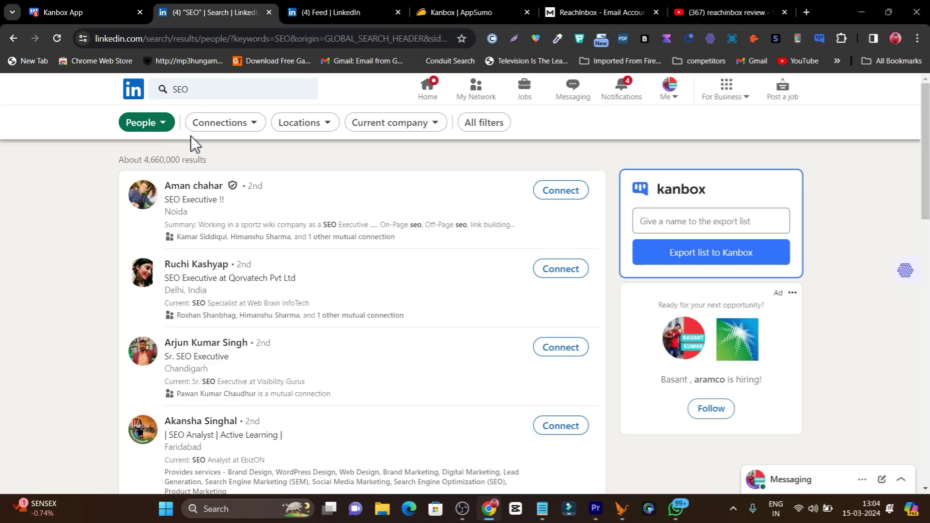
{"action": "scroll", "coordinate": [322, 201], "scroll_direction": "down", "scroll_amount": 4}
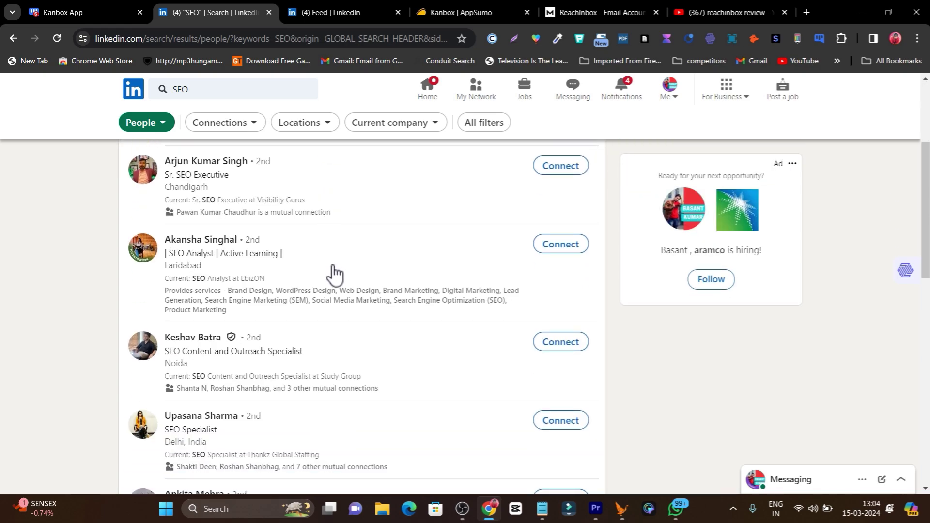
{"action": "scroll", "coordinate": [362, 272], "scroll_direction": "up", "scroll_amount": 4}
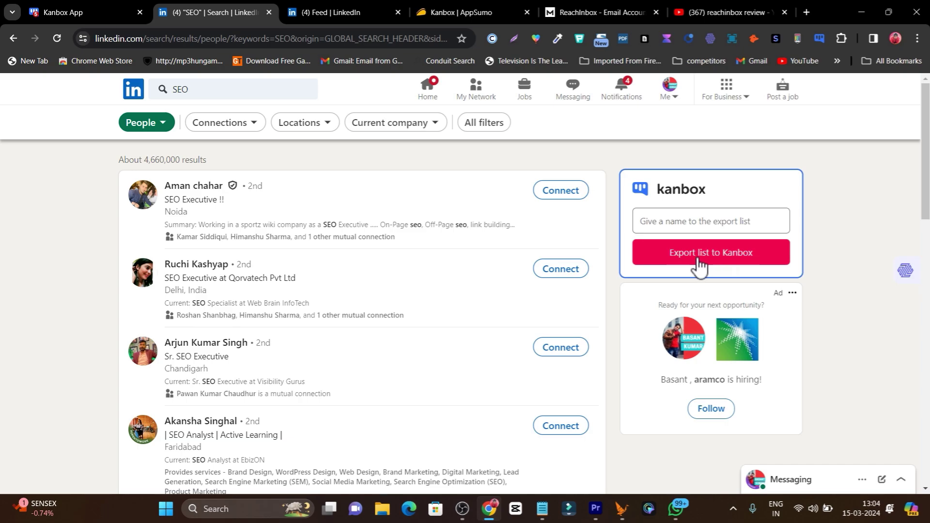
Name the export list SEO and export the results to Kanbox.
{"action": "left_click", "coordinate": [686, 222]}
{"action": "type", "text": "SEO"}
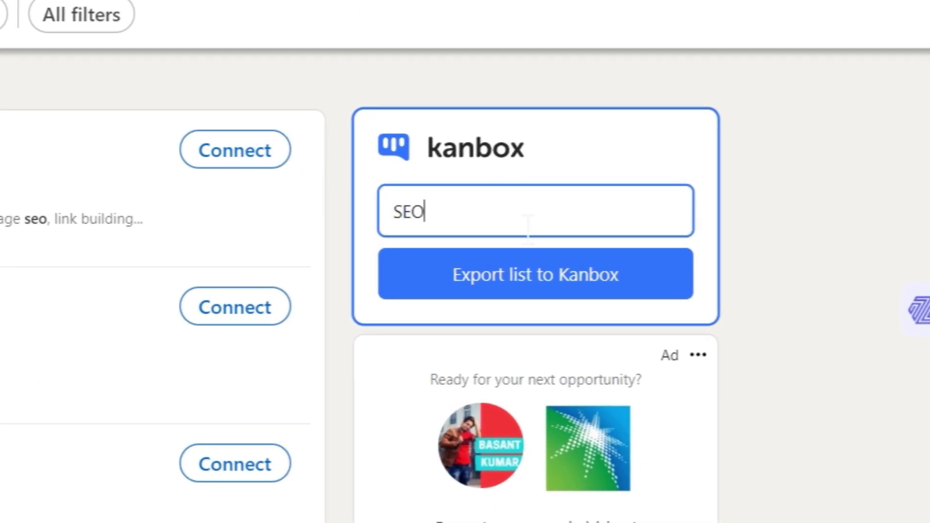
{"action": "left_click", "coordinate": [519, 301]}
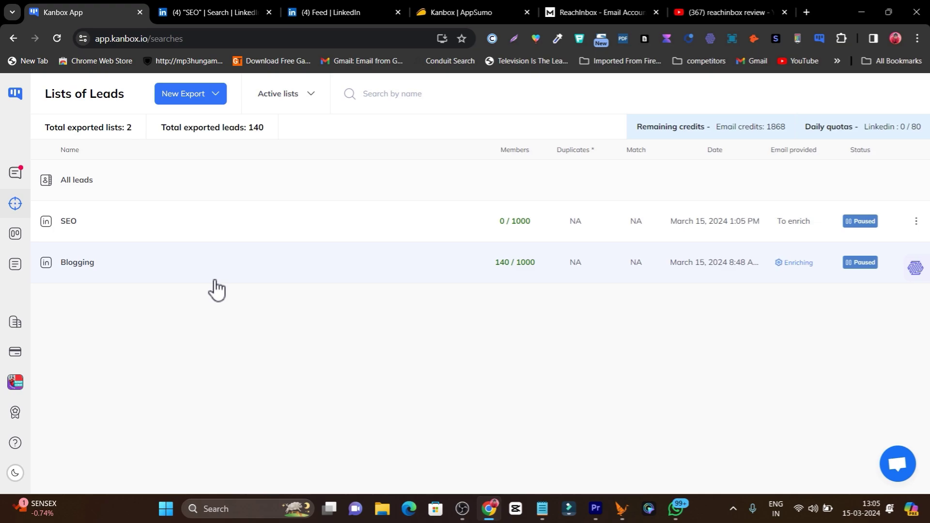
{"action": "left_click", "coordinate": [79, 276]}
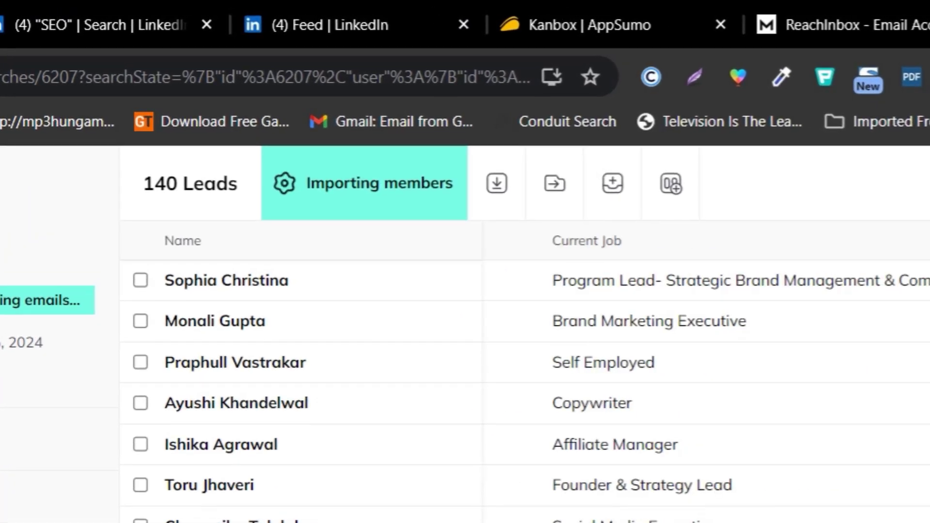
{"action": "scroll", "coordinate": [523, 369], "scroll_direction": "right", "scroll_amount": 5}
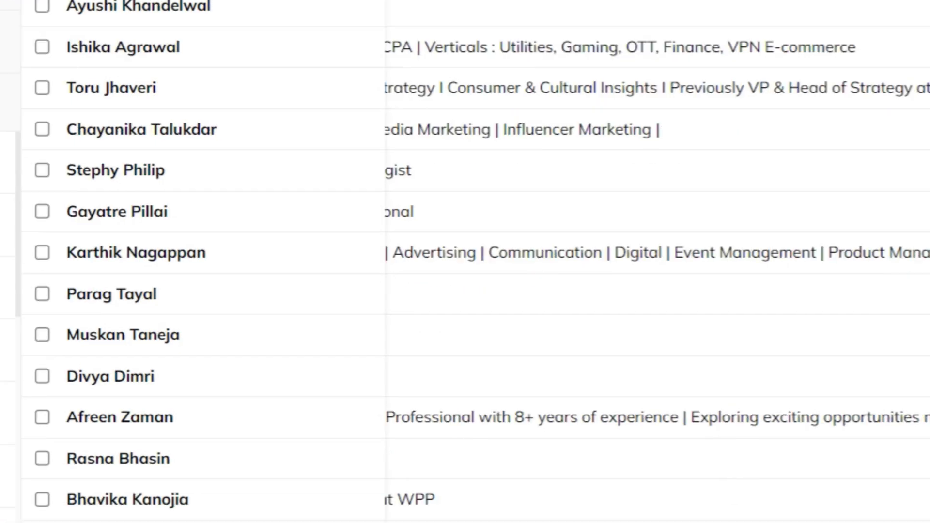
{"action": "left_click_drag", "start_coordinate": [702, 457], "coordinate": [0, 474]}
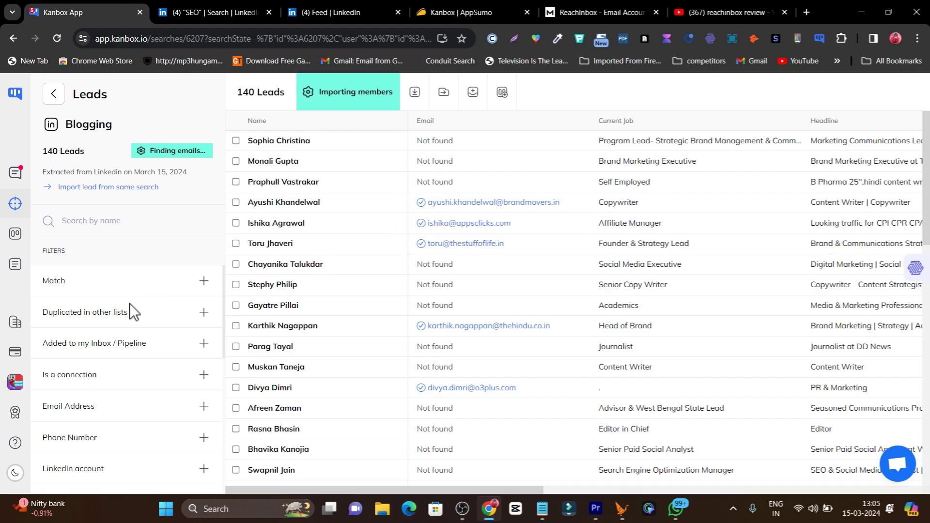
Filter the Blogging leads to Email Address 'Is provided', leaving 55 of 140.
{"action": "scroll", "coordinate": [97, 281], "scroll_direction": "down", "scroll_amount": 3}
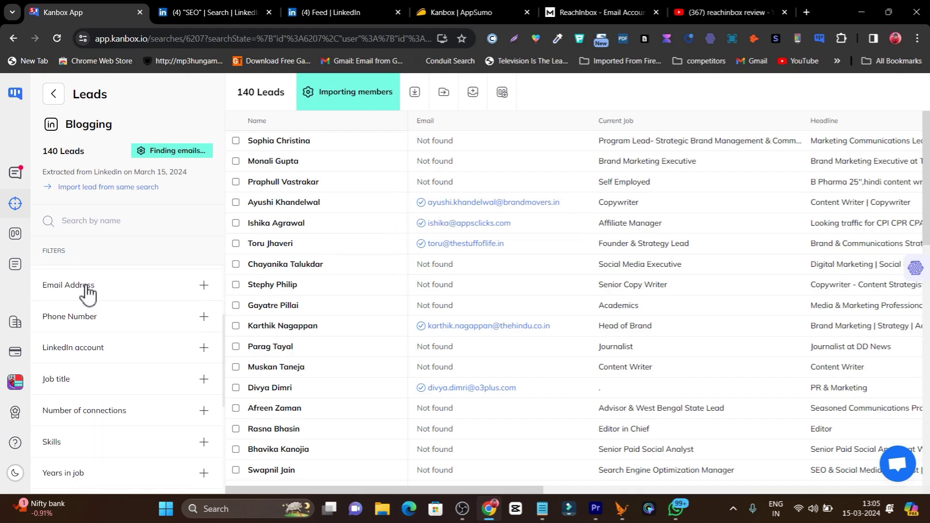
{"action": "left_click", "coordinate": [81, 292]}
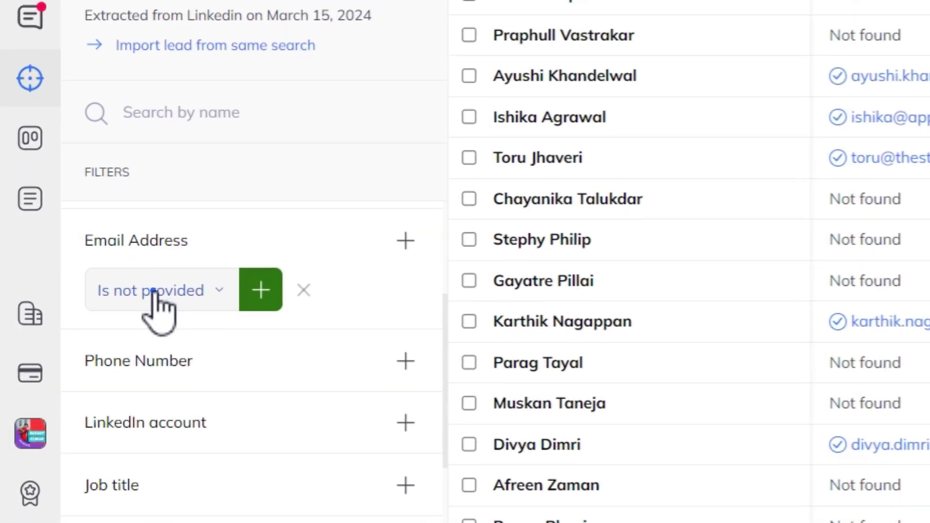
{"action": "left_click", "coordinate": [76, 312]}
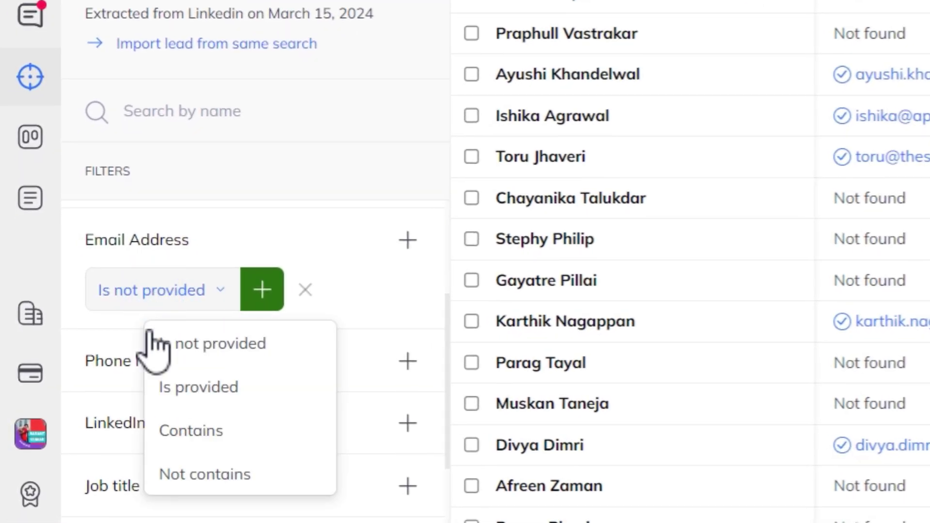
{"action": "left_click", "coordinate": [219, 389]}
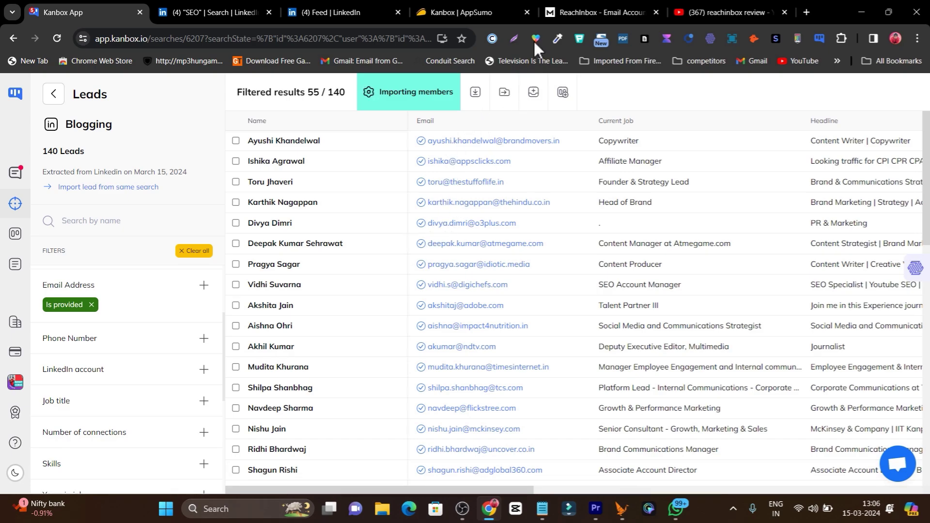
Select the reachinbox.ai domain in the address bar, then check the LinkedIn tabs.
{"action": "left_click", "coordinate": [572, 1]}
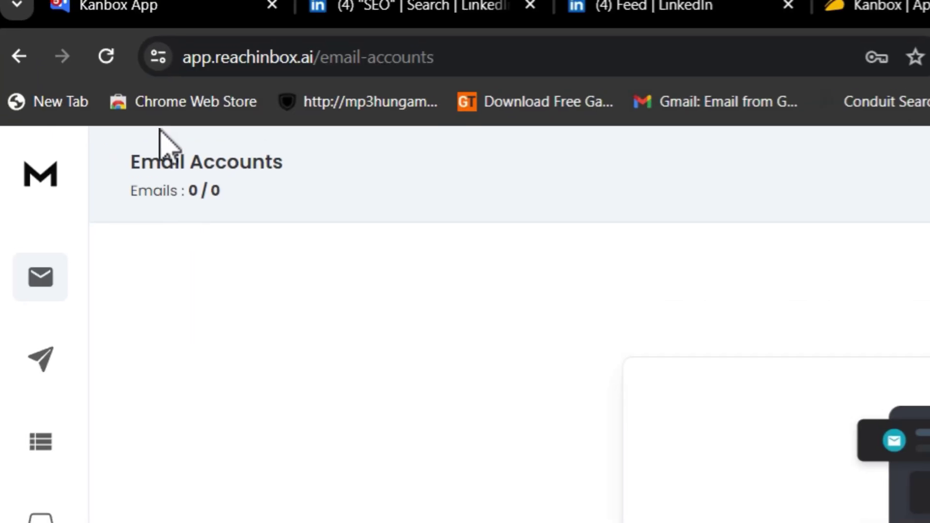
{"action": "left_click", "coordinate": [286, 80]}
{"action": "double_click", "coordinate": [291, 80]}
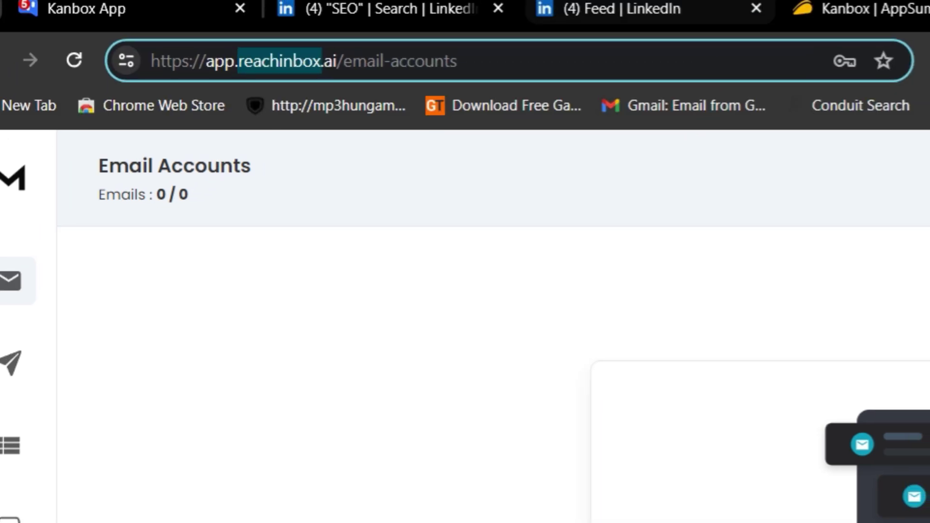
{"action": "left_click", "coordinate": [406, 15]}
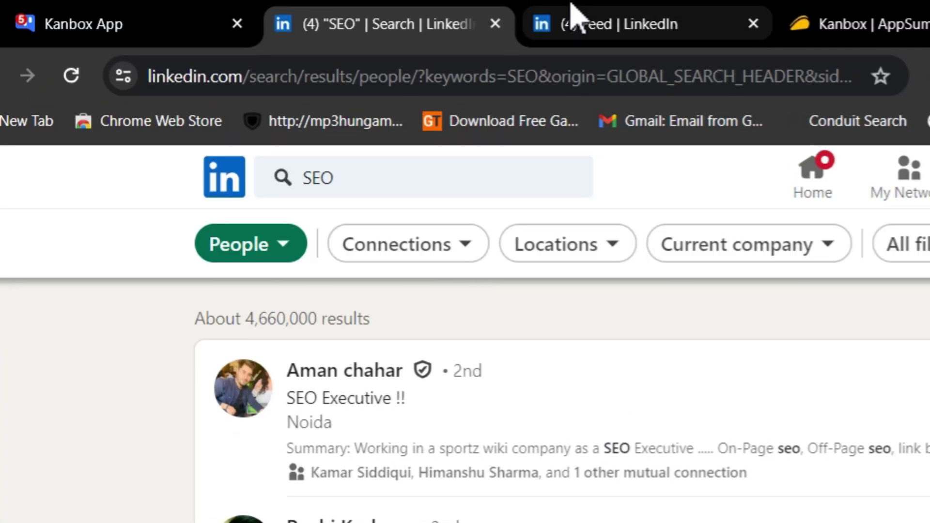
{"action": "left_click", "coordinate": [572, 10]}
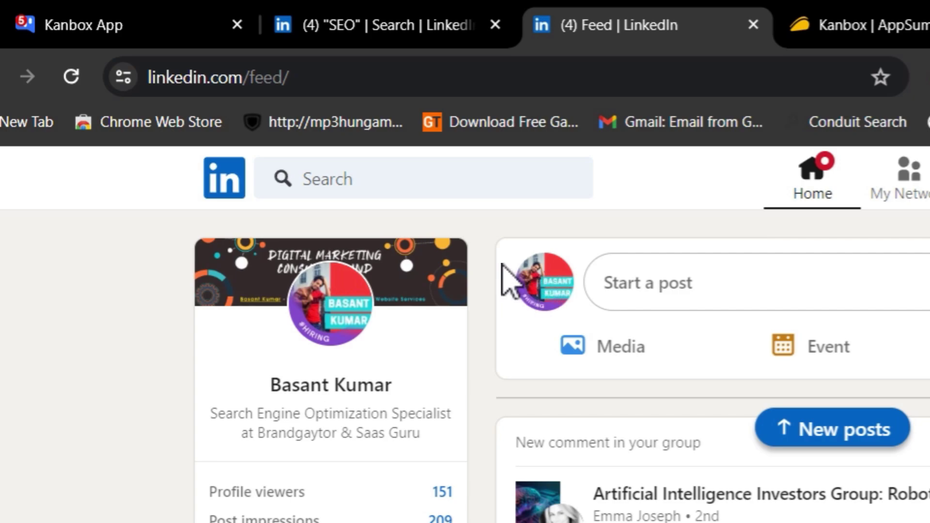
{"action": "left_click", "coordinate": [452, 14]}
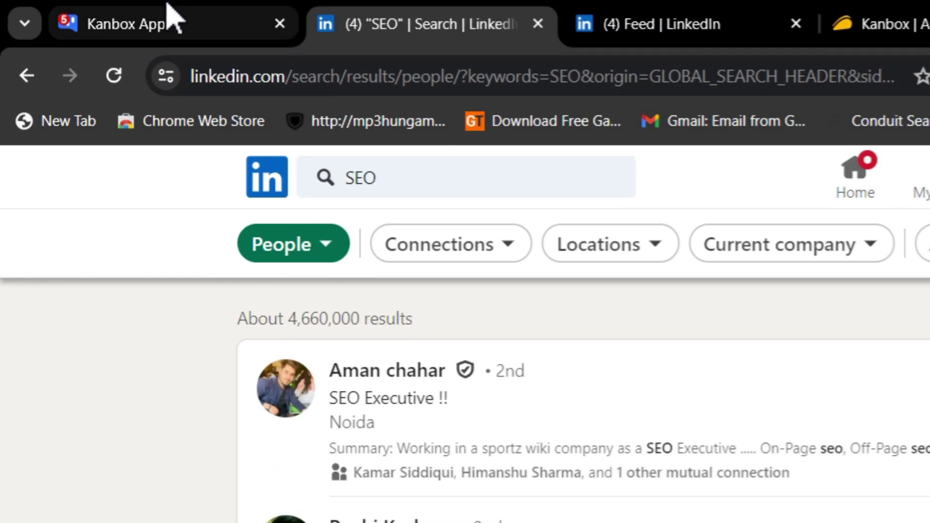
{"action": "left_click", "coordinate": [171, 15]}
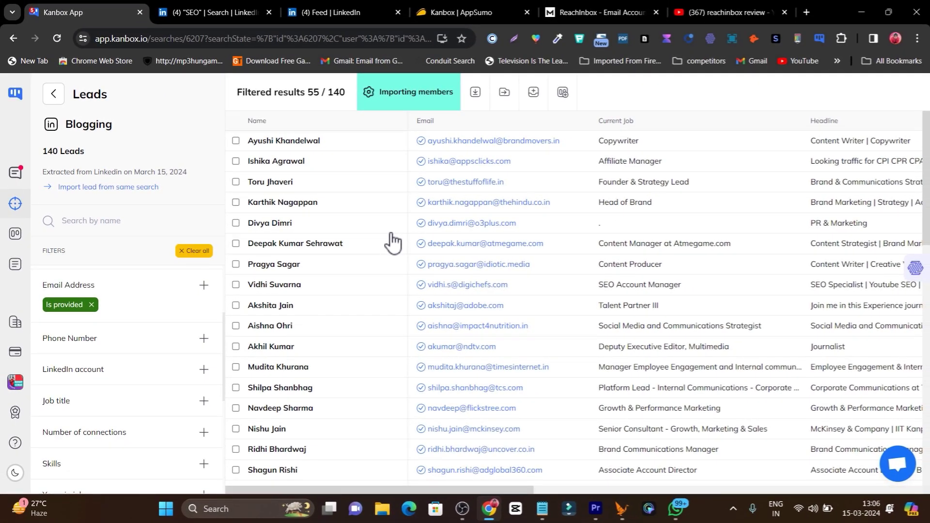
Look over the AppSumo Kanbox deal and the ReachInbox review videos on YouTube.
{"action": "left_click", "coordinate": [581, 3]}
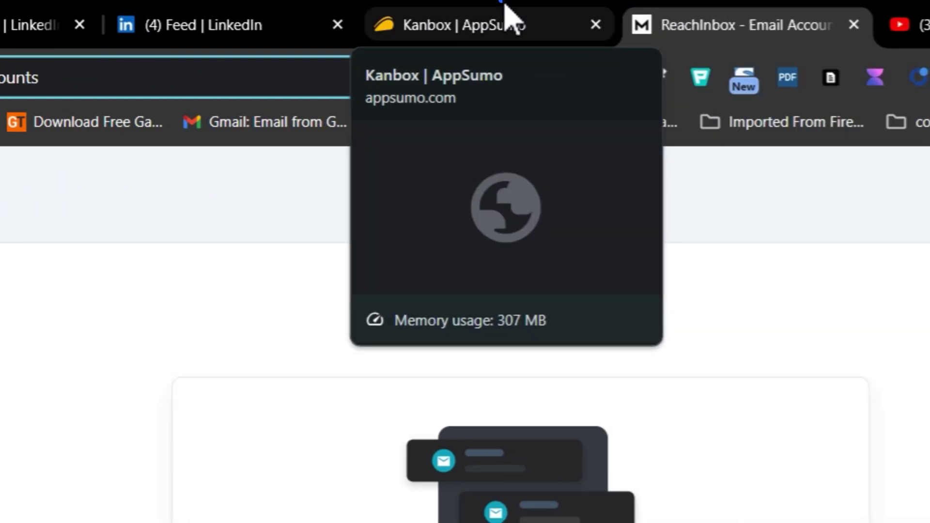
{"action": "left_click", "coordinate": [504, 15]}
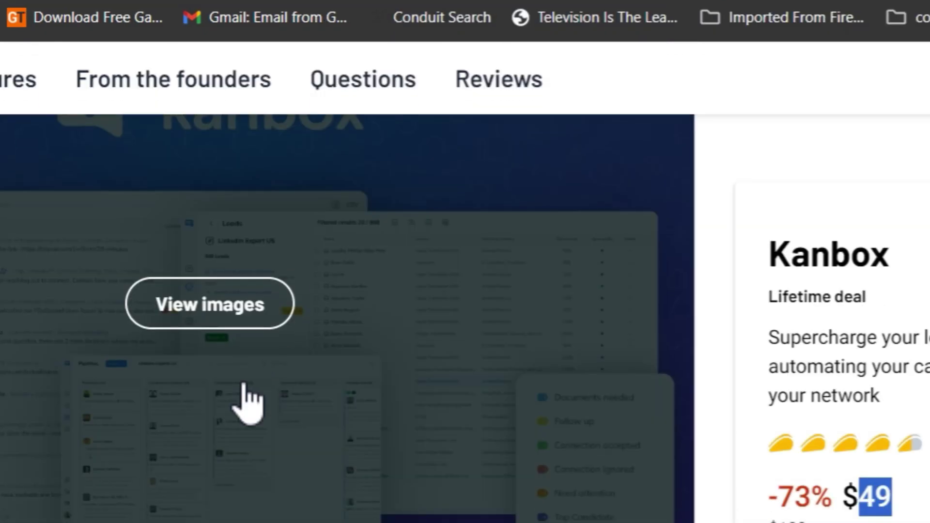
{"action": "scroll", "coordinate": [246, 394], "scroll_direction": "up", "scroll_amount": 5}
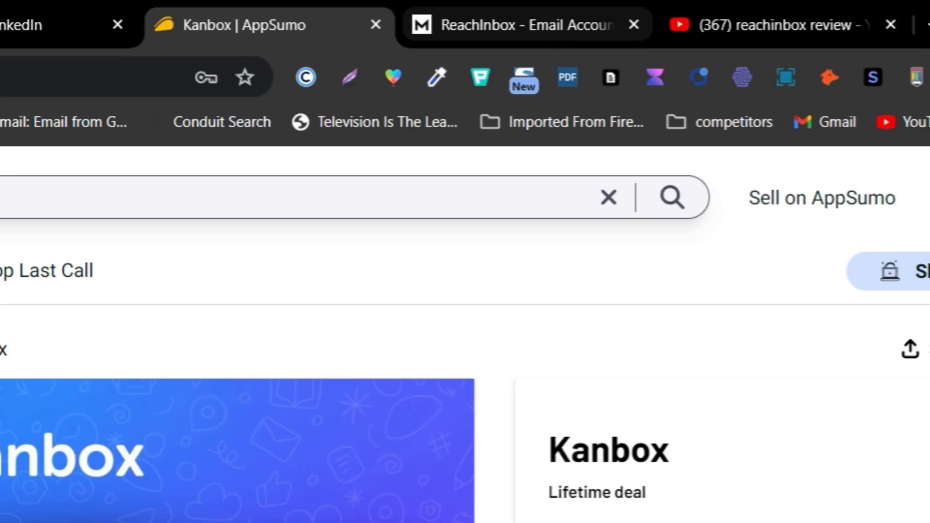
{"action": "left_click", "coordinate": [499, 34]}
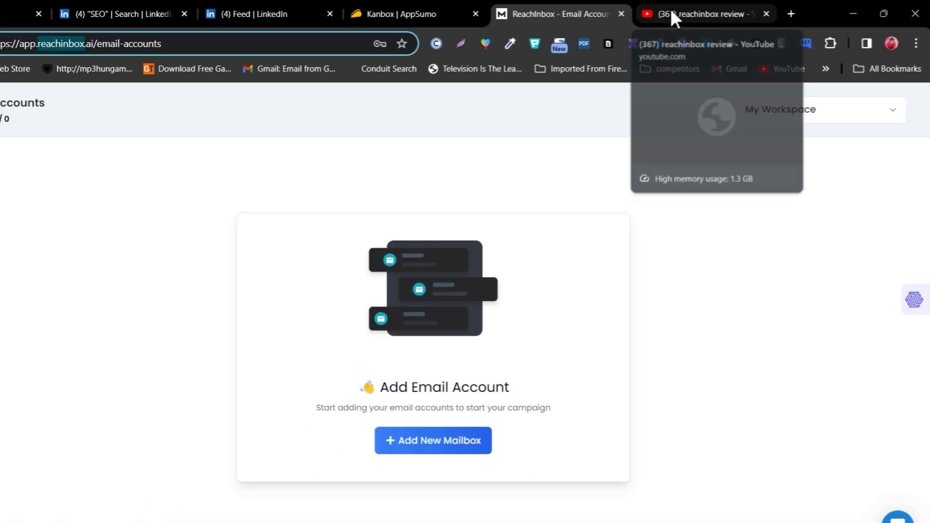
{"action": "left_click", "coordinate": [487, 4]}
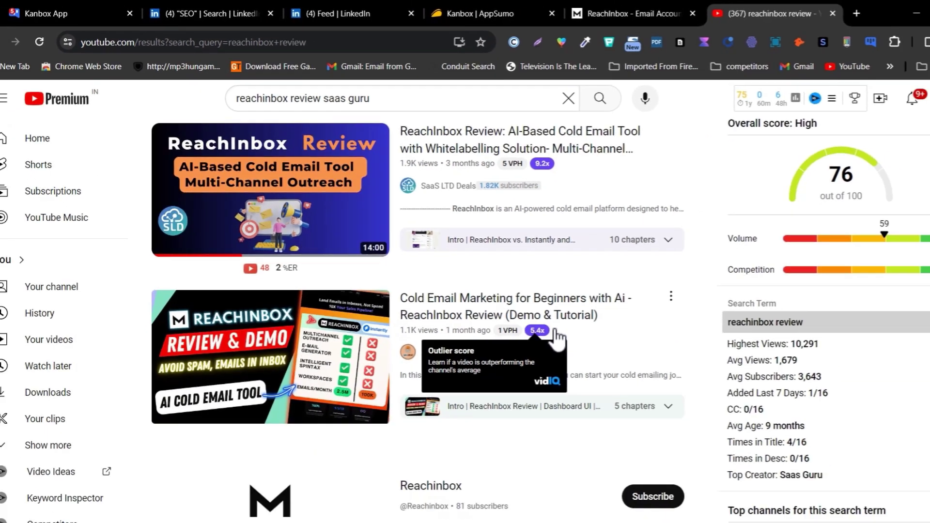
{"action": "mouse_move", "coordinate": [553, 311]}
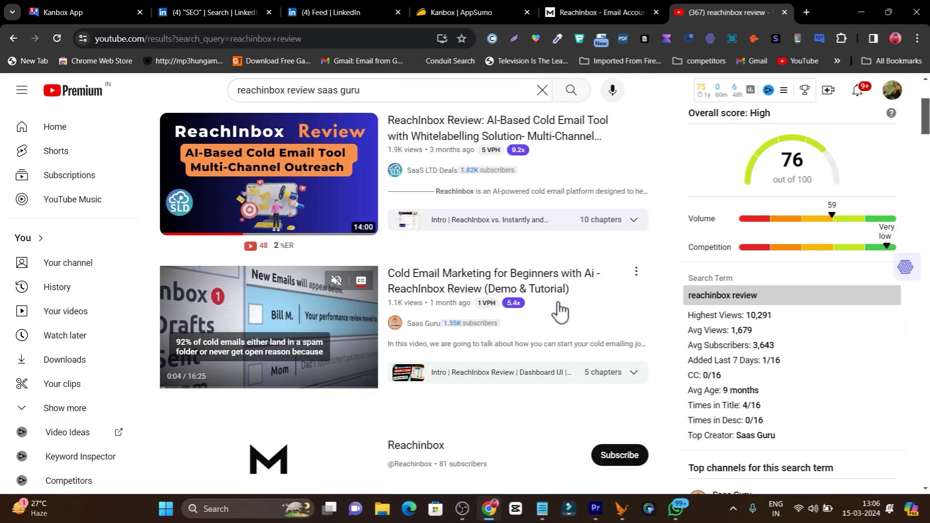
{"action": "left_click", "coordinate": [49, 5]}
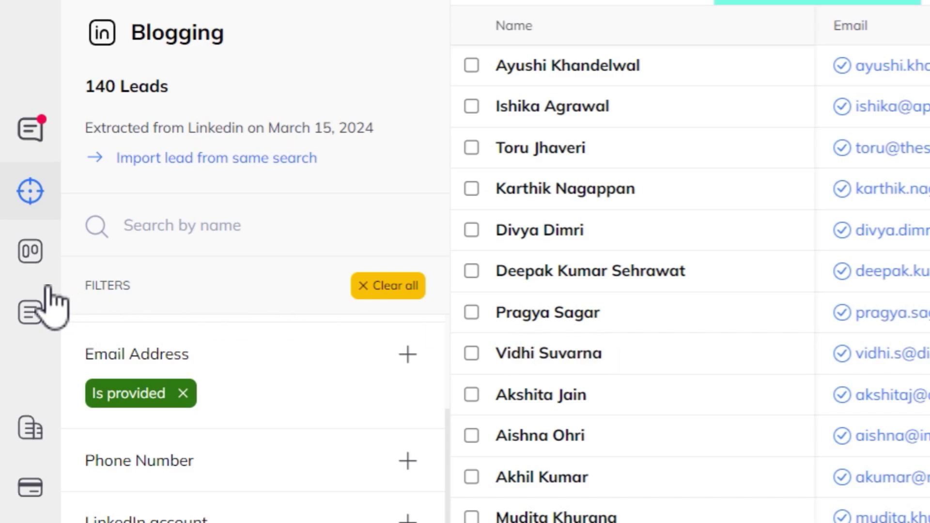
Select the first filtered Blogging lead and review then close its profile.
{"action": "left_click", "coordinate": [472, 66]}
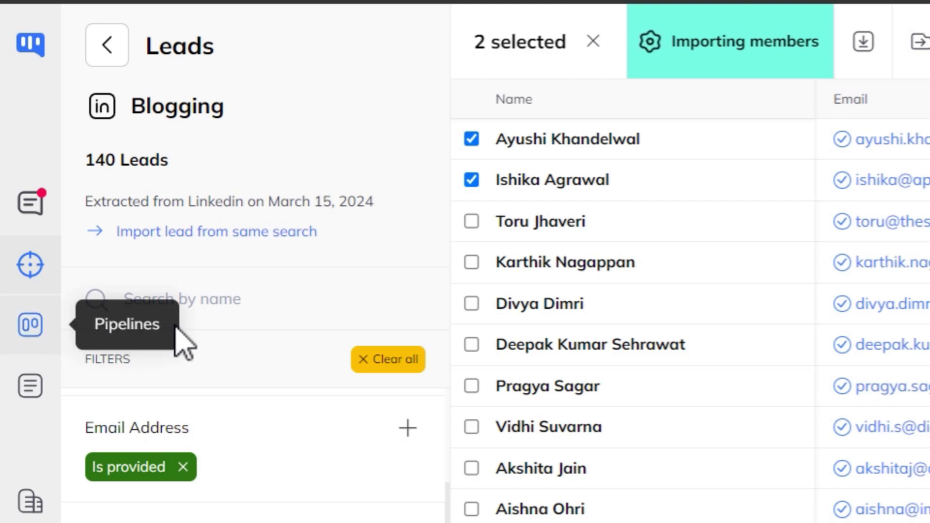
{"action": "left_click", "coordinate": [540, 136]}
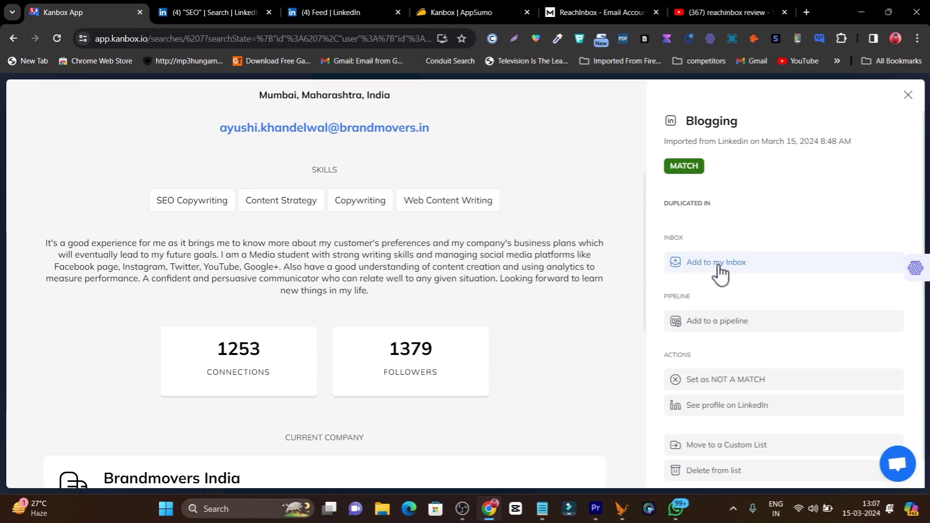
{"action": "left_click", "coordinate": [908, 95]}
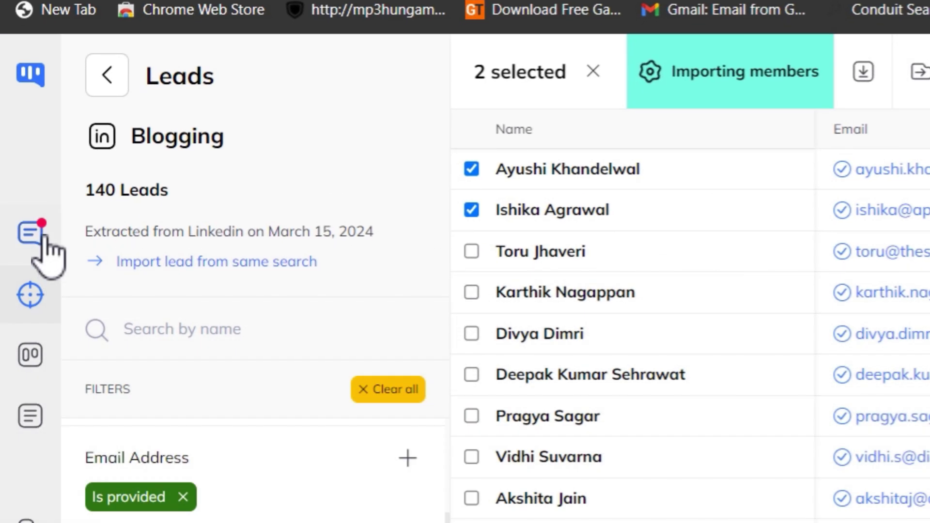
Scroll the Kanbox inbox's conversations and their pipeline stages, then switch to the LinkedIn feed.
{"action": "left_click", "coordinate": [44, 237]}
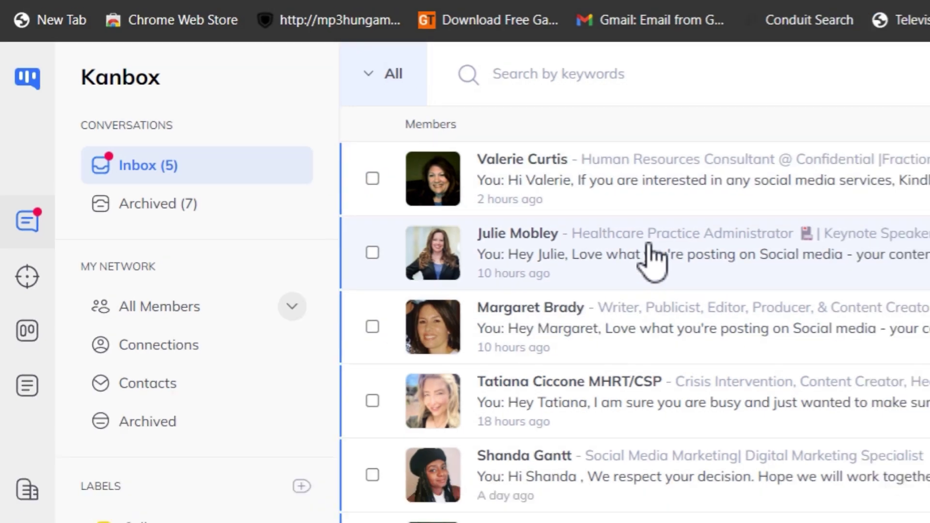
{"action": "scroll", "coordinate": [368, 242], "scroll_direction": "down", "scroll_amount": 5}
{"action": "scroll", "coordinate": [373, 339], "scroll_direction": "up", "scroll_amount": 5}
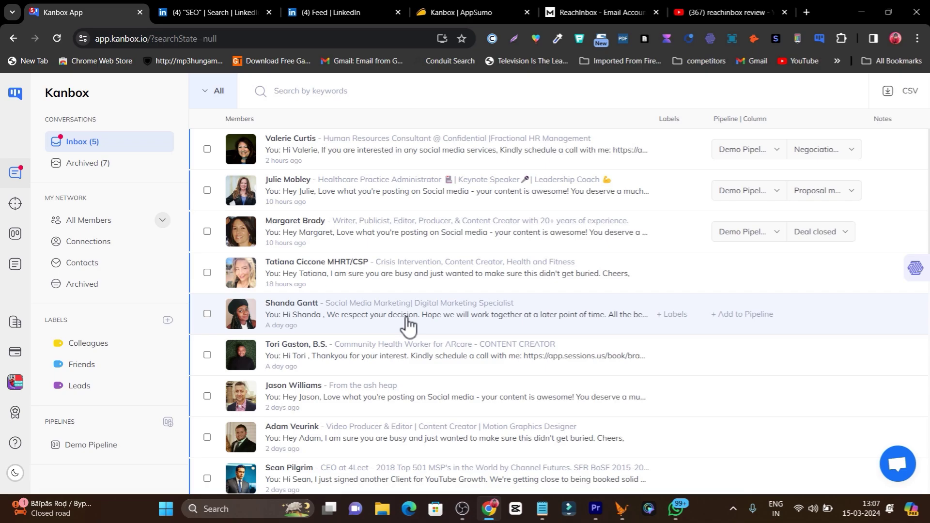
{"action": "scroll", "coordinate": [388, 290], "scroll_direction": "down", "scroll_amount": 5}
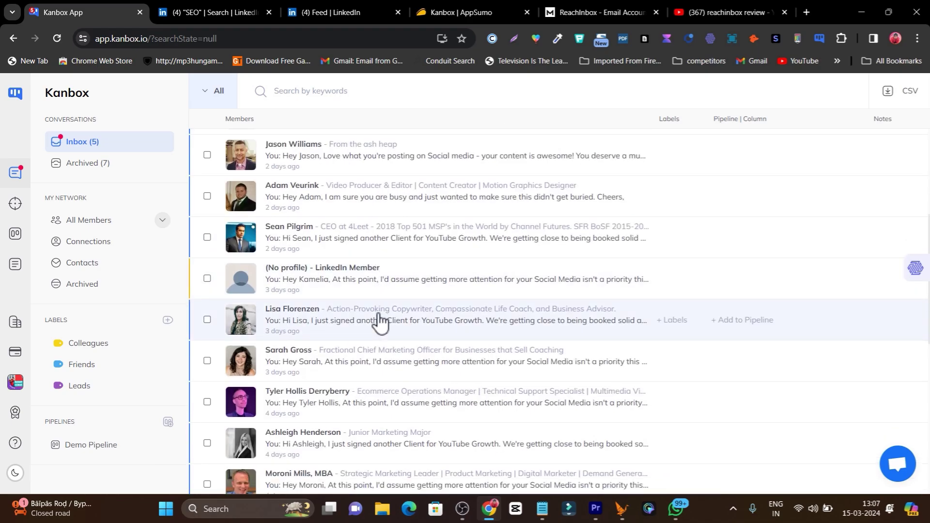
{"action": "scroll", "coordinate": [378, 315], "scroll_direction": "up", "scroll_amount": 5}
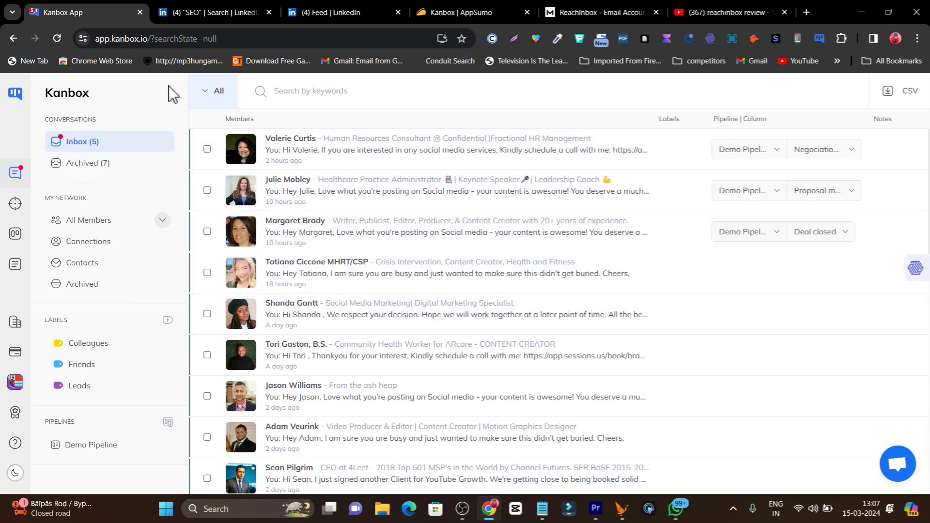
{"action": "left_click", "coordinate": [319, 7]}
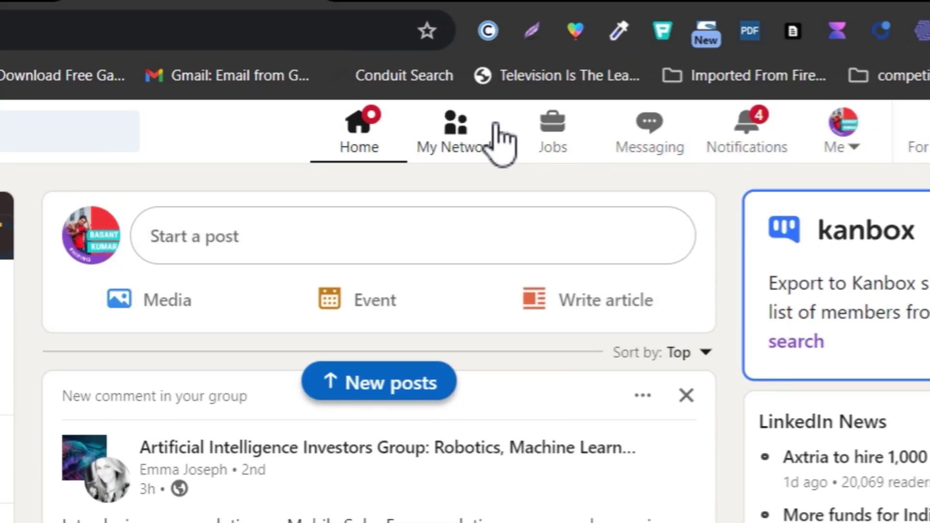
Compare LinkedIn Messaging conversations with Kanbox, then return to the Kanbox inbox.
{"action": "left_click", "coordinate": [650, 123]}
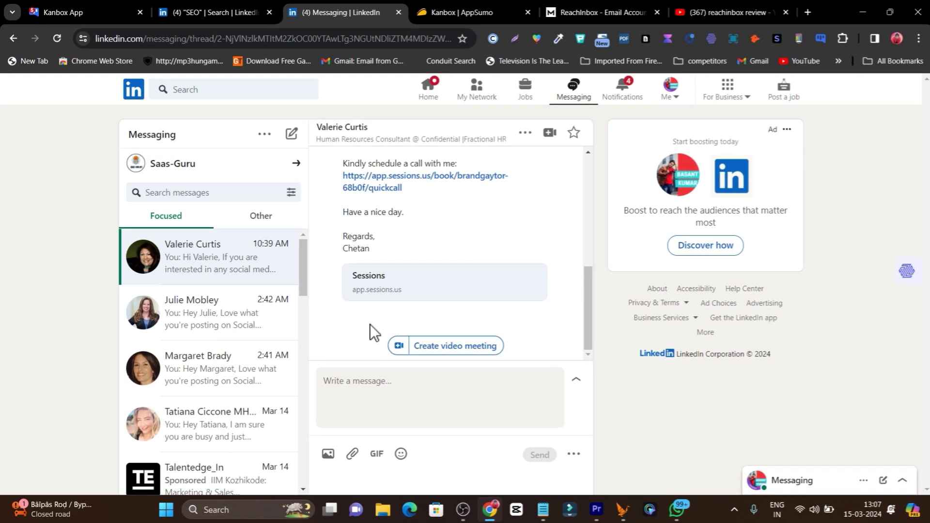
{"action": "left_click", "coordinate": [87, 10]}
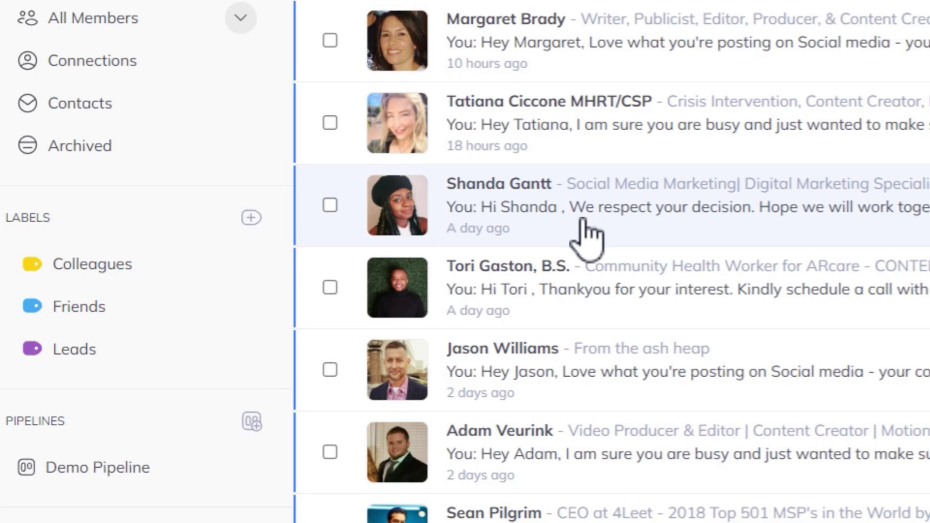
Add the social media marketing contact to the Demo Pipeline's Contact made stage.
{"action": "left_click", "coordinate": [617, 513]}
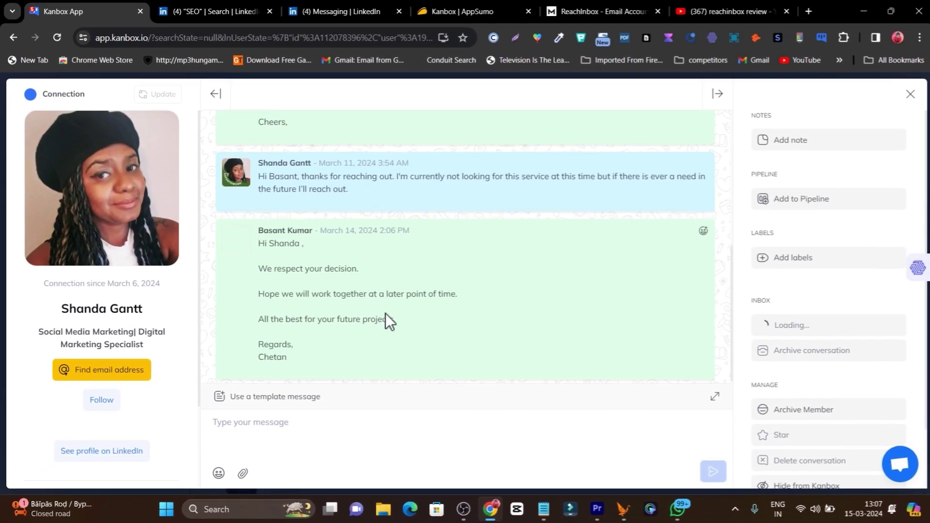
{"action": "scroll", "coordinate": [636, 204], "scroll_direction": "up", "scroll_amount": 10}
{"action": "scroll", "coordinate": [422, 266], "scroll_direction": "down", "scroll_amount": 10}
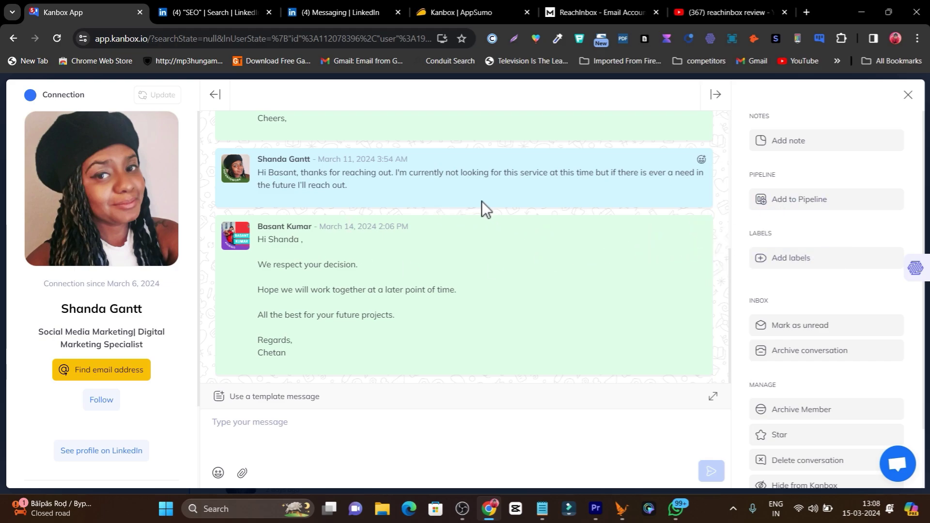
{"action": "left_click", "coordinate": [790, 208]}
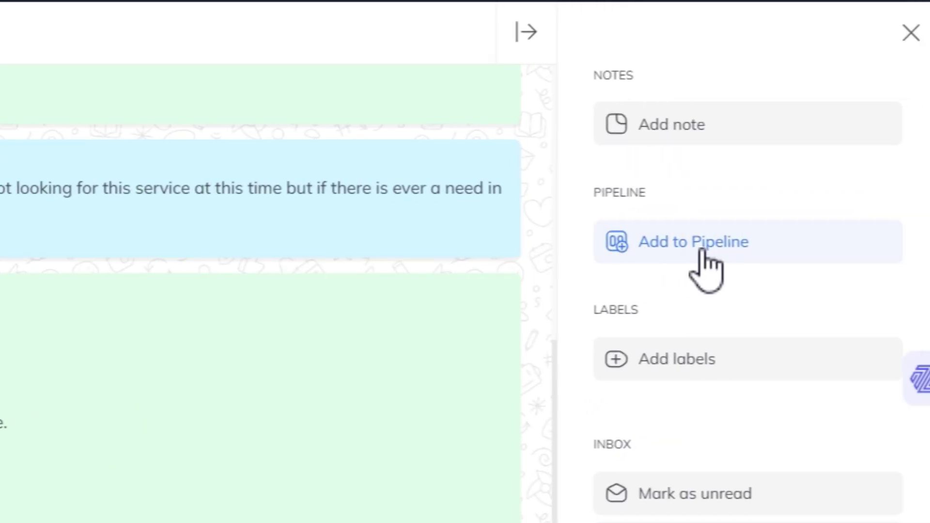
{"action": "left_click", "coordinate": [655, 244]}
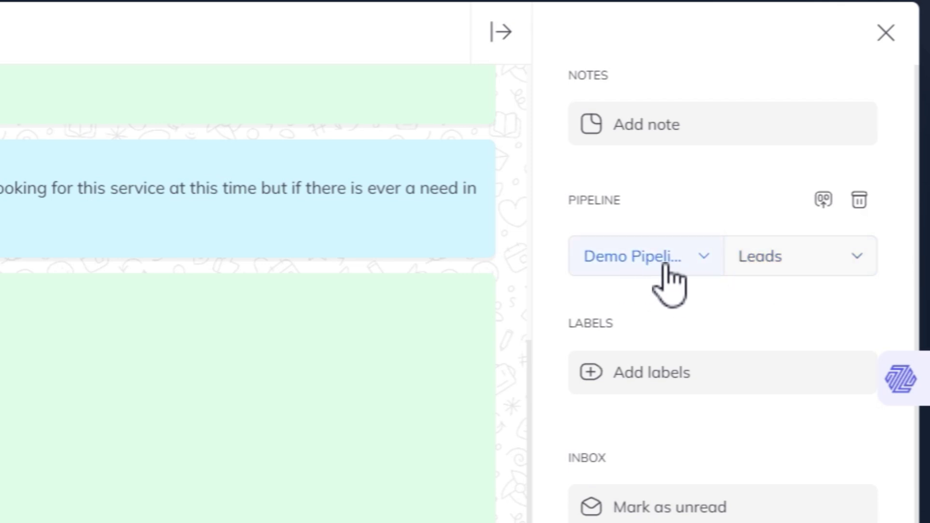
{"action": "left_click", "coordinate": [766, 262]}
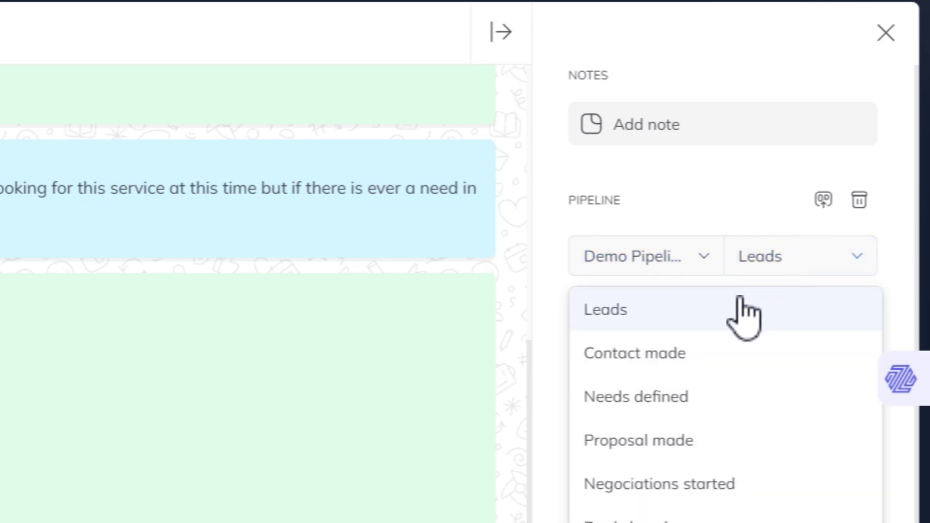
{"action": "left_click", "coordinate": [623, 357]}
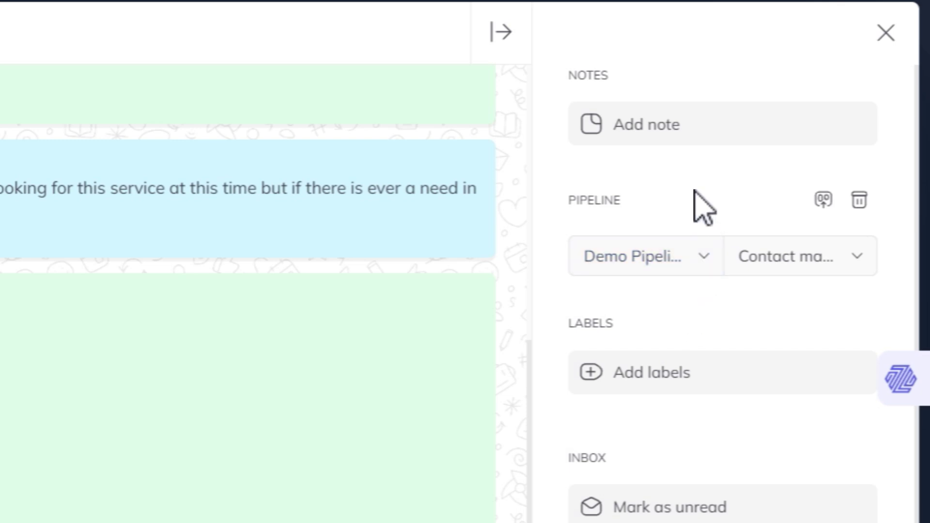
Discard the empty note and close the conversation, back to the inbox.
{"action": "left_click", "coordinate": [652, 142]}
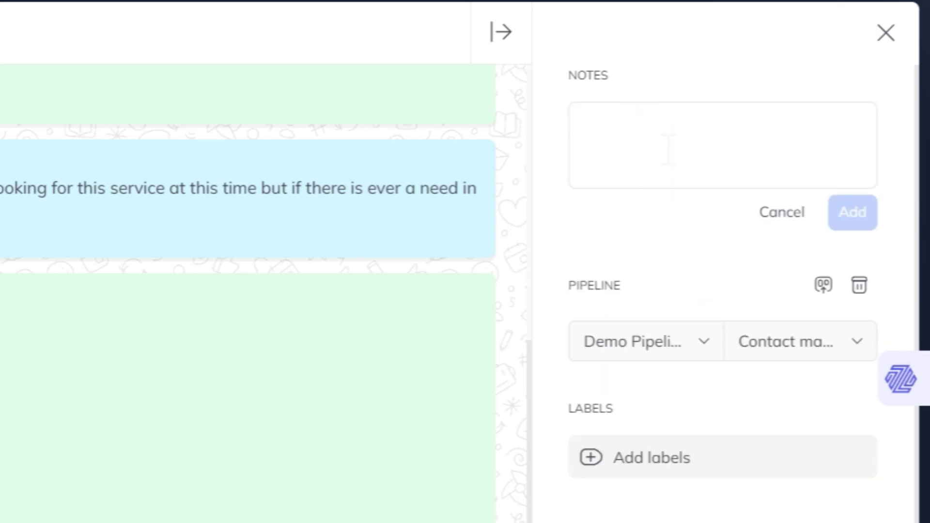
{"action": "left_click", "coordinate": [771, 214]}
{"action": "scroll", "coordinate": [756, 339], "scroll_direction": "down", "scroll_amount": 8}
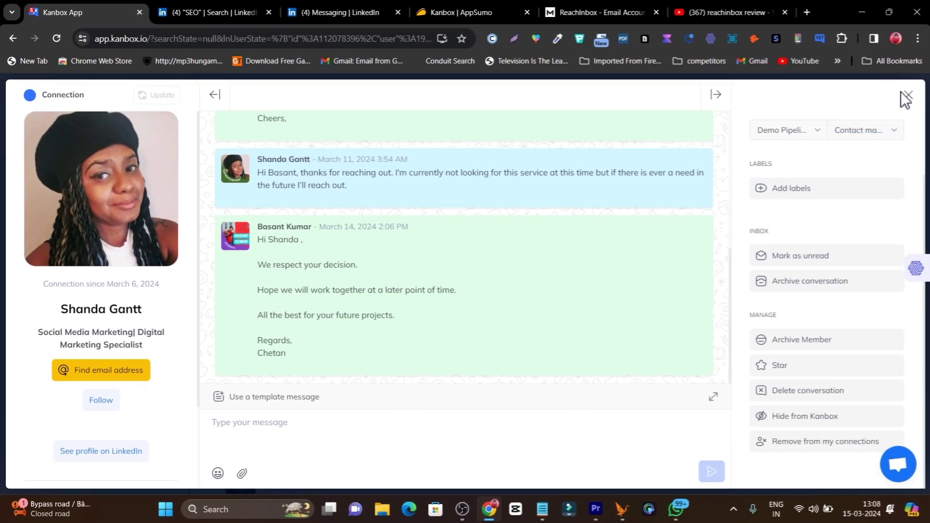
{"action": "left_click", "coordinate": [905, 97]}
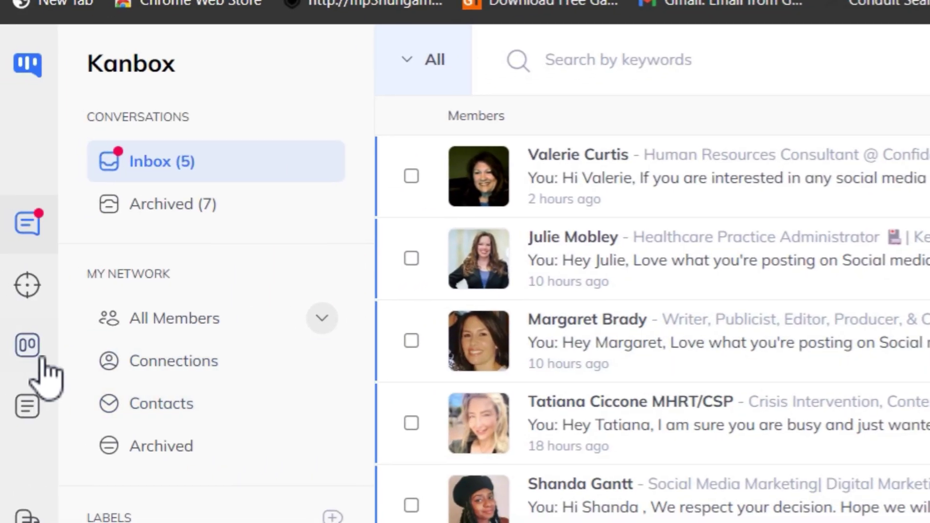
Open the Demo Pipeline board and scroll across its columns from Leads to Deal closed.
{"action": "left_click", "coordinate": [36, 358]}
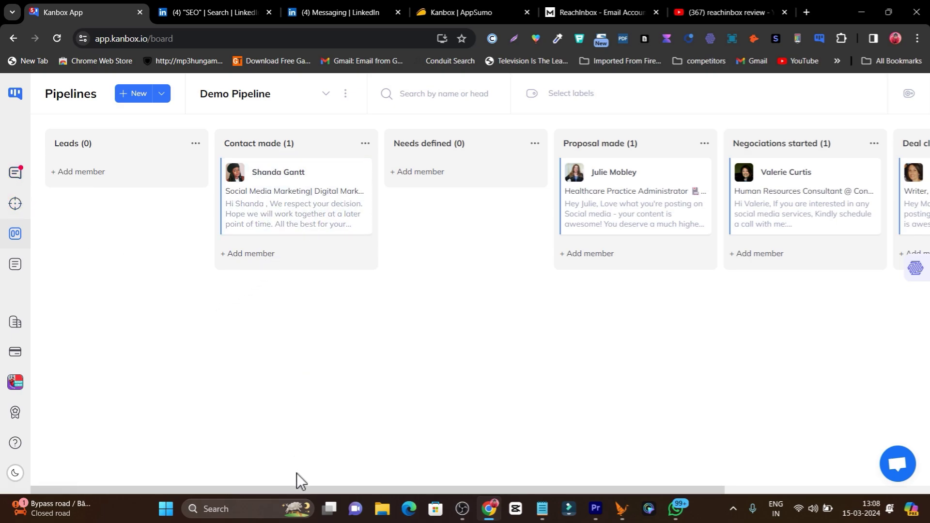
{"action": "left_click_drag", "start_coordinate": [296, 487], "coordinate": [359, 495]}
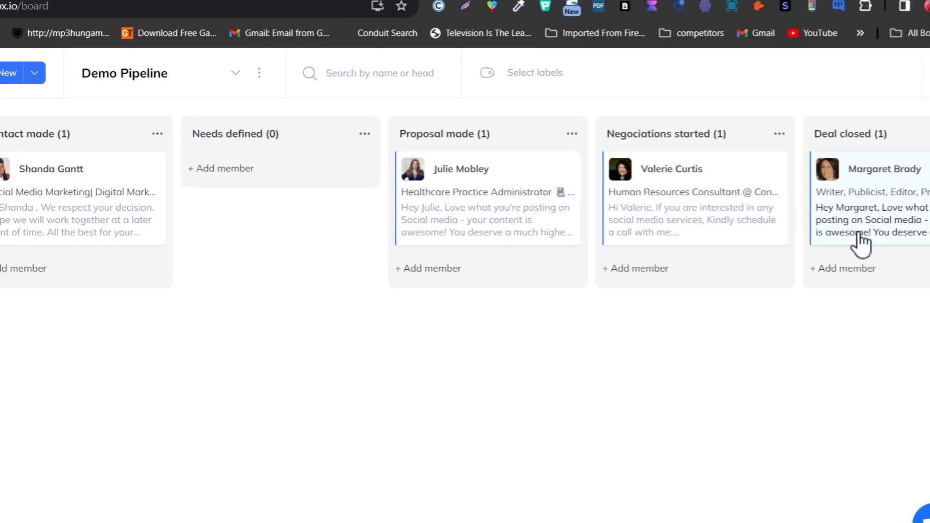
{"action": "left_click_drag", "start_coordinate": [297, 492], "coordinate": [368, 492]}
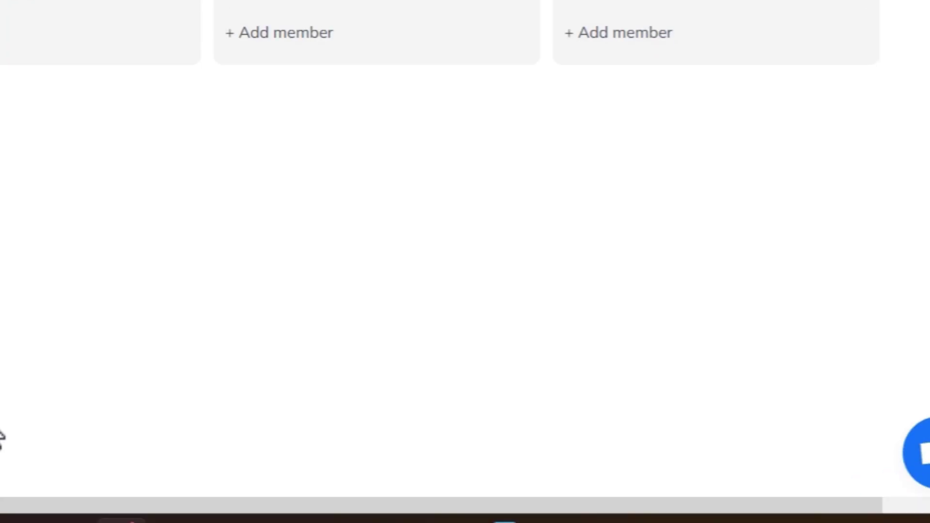
{"action": "scroll", "coordinate": [465, 218], "scroll_direction": "left", "scroll_amount": 10}
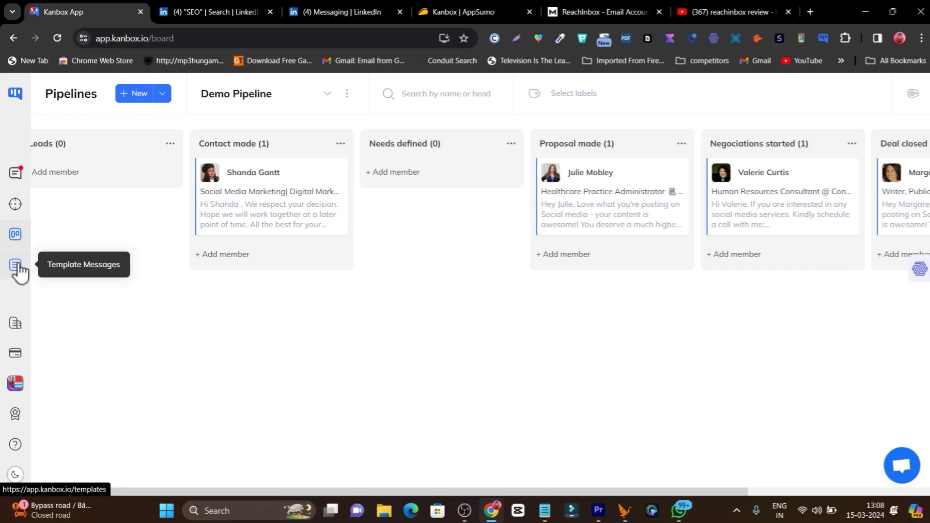
Preview the network-joining template and the EN - Common group template, then return to the inbox.
{"action": "left_click", "coordinate": [30, 390]}
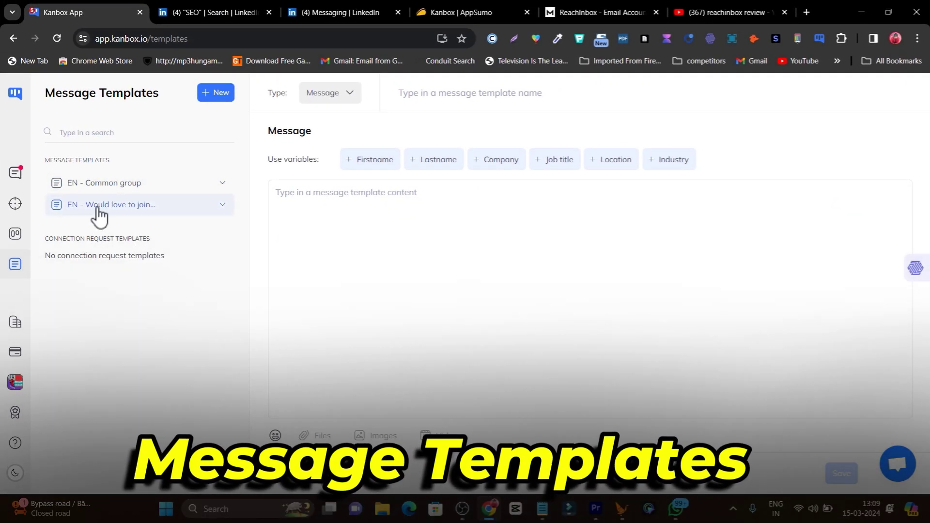
{"action": "left_click", "coordinate": [93, 206]}
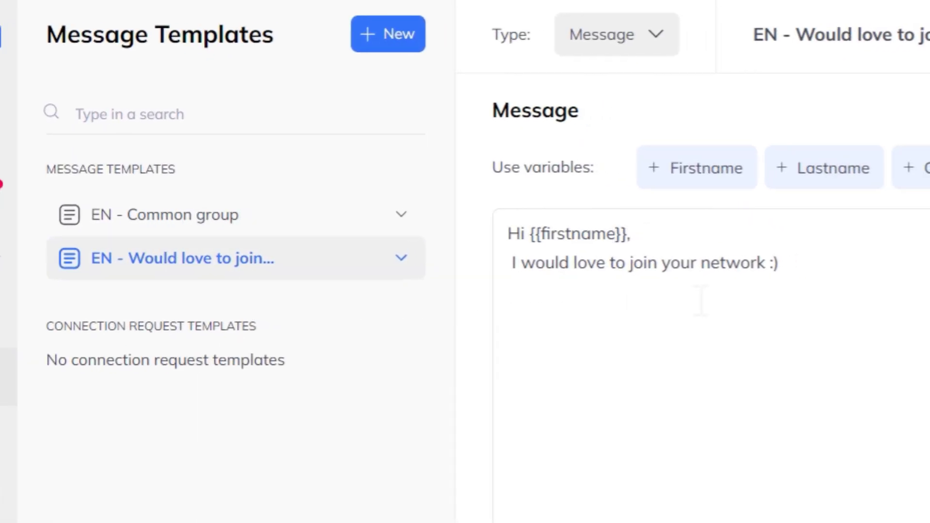
{"action": "left_click", "coordinate": [199, 218]}
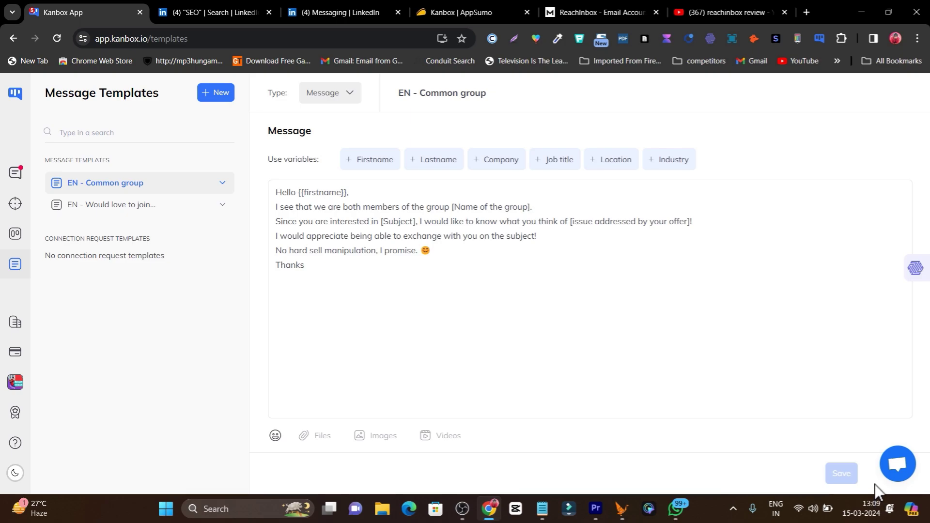
{"action": "left_click", "coordinate": [11, 175]}
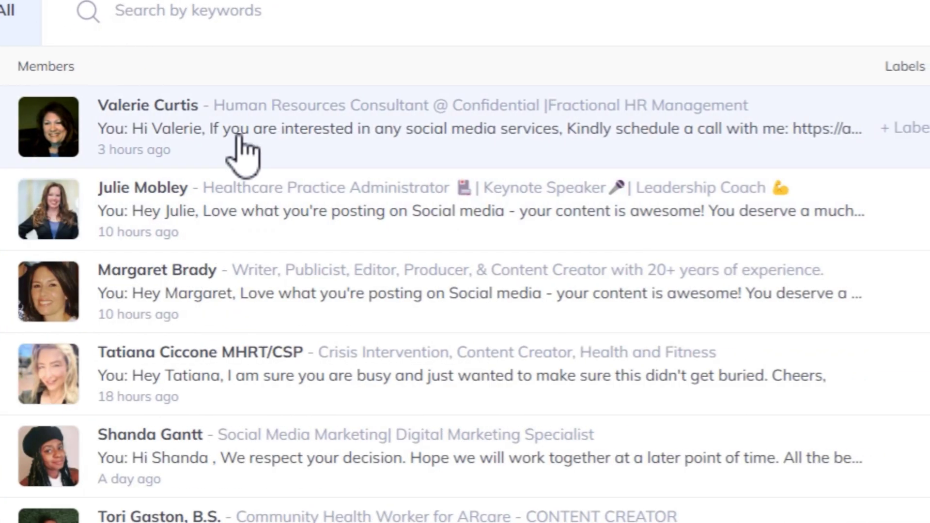
Open the HR consultant's conversation and bring up the saved templates for the reply.
{"action": "left_click", "coordinate": [658, 142]}
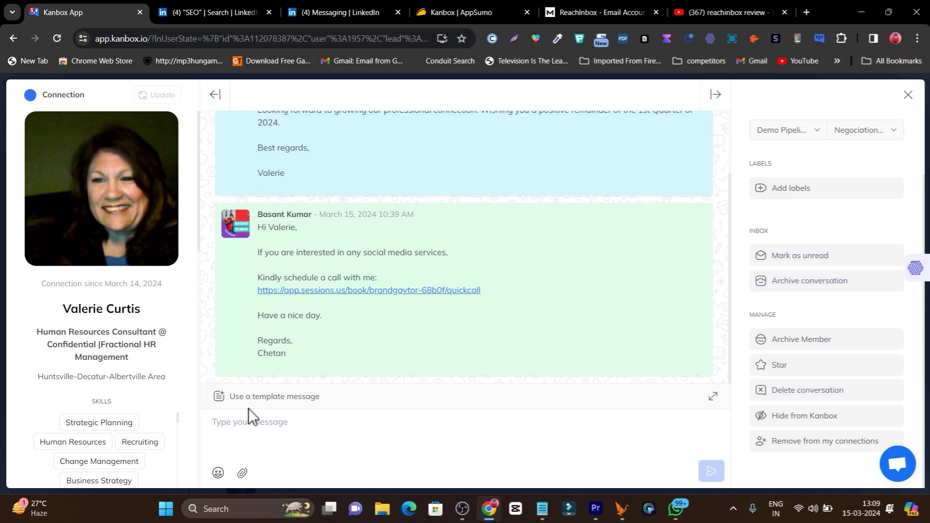
{"action": "left_click", "coordinate": [301, 402]}
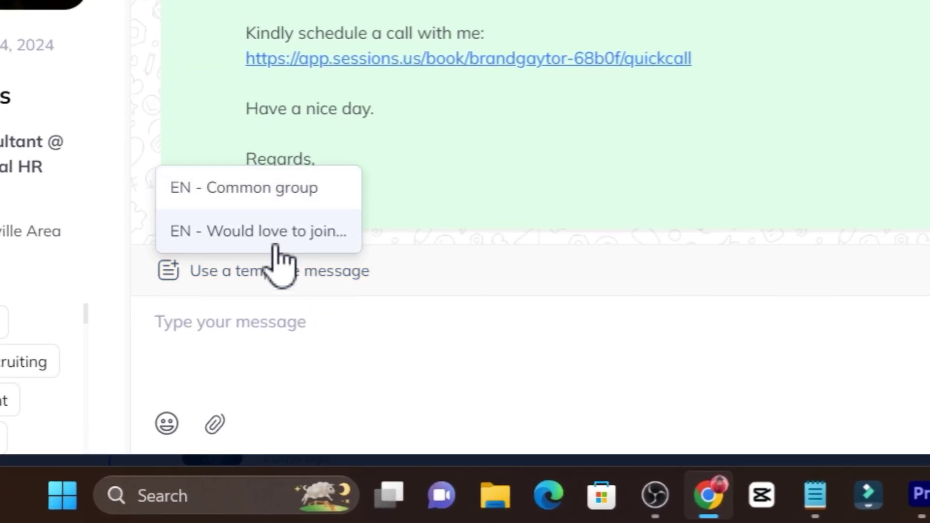
Insert the EN - Common group template into the HR consultant reply, leaving it unsent.
{"action": "left_click", "coordinate": [269, 198]}
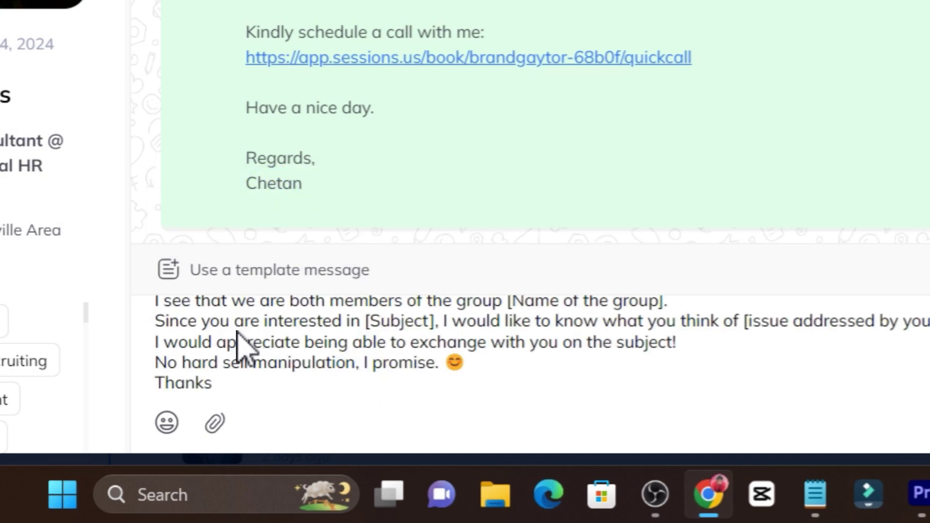
{"action": "key", "text": "ctrl+a"}
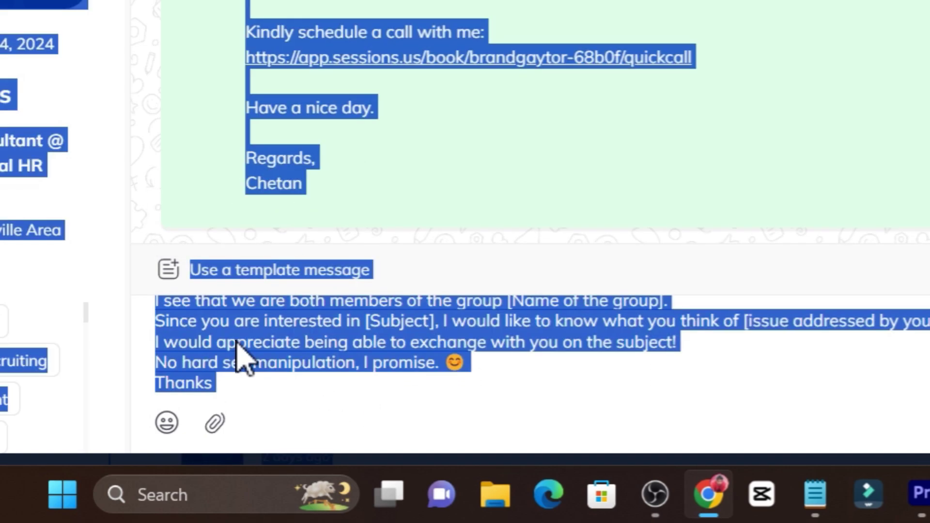
{"action": "left_click", "coordinate": [238, 339]}
{"action": "left_click", "coordinate": [804, 363]}
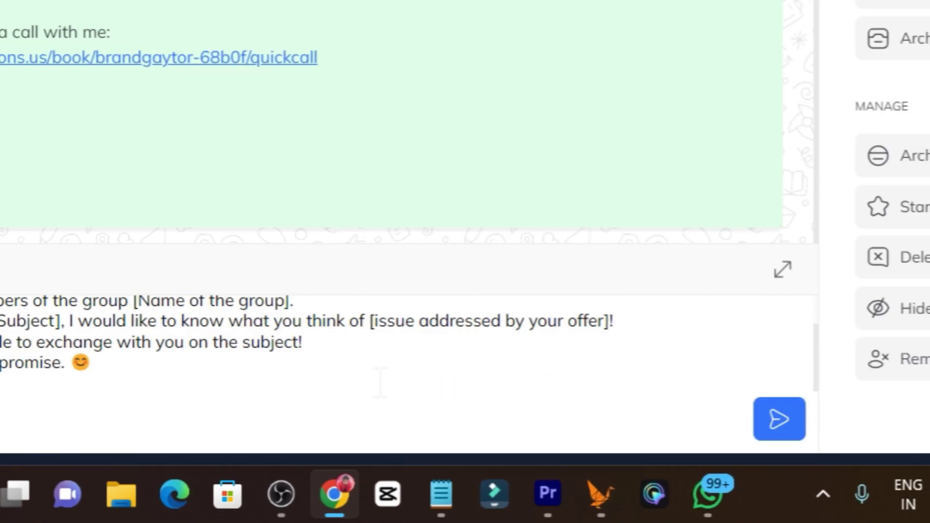
{"action": "key", "text": "ctrl+a"}
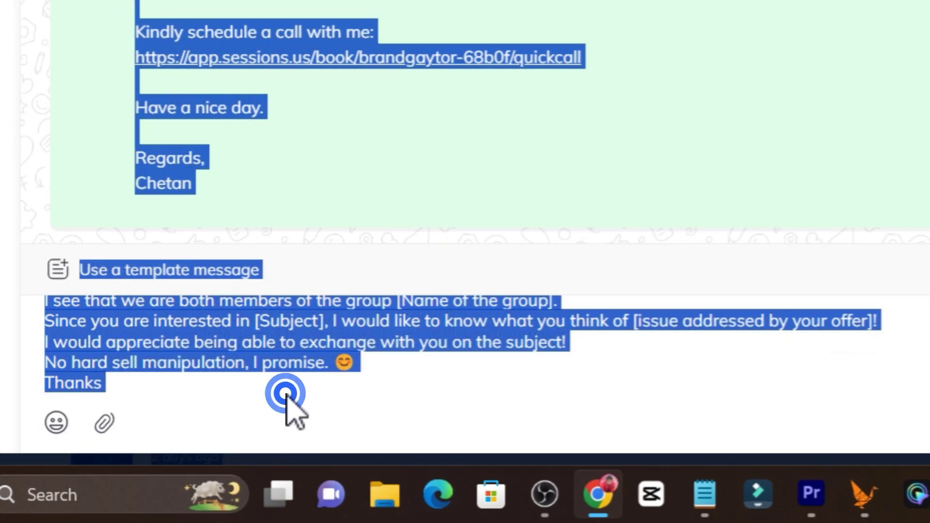
{"action": "left_click", "coordinate": [285, 393]}
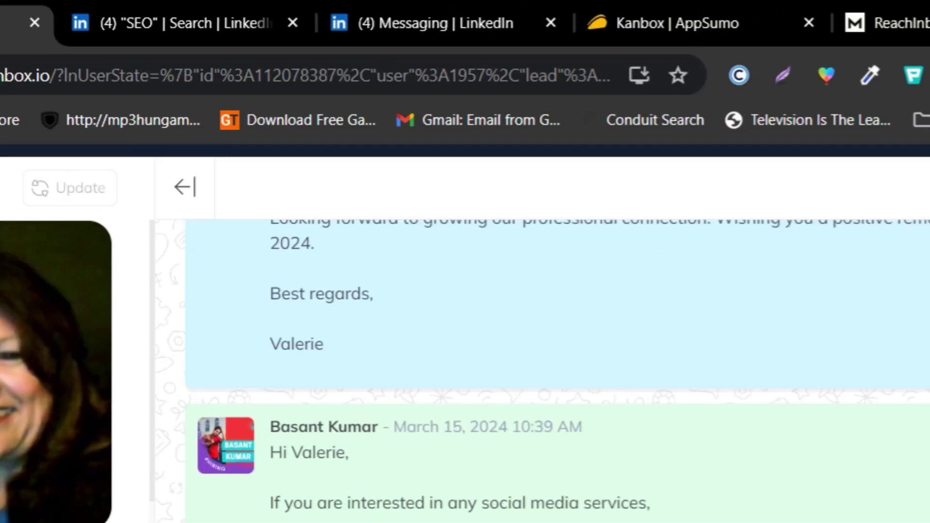
Revisit the message templates, inbox, exported-lead lists and pipelines board.
{"action": "left_click", "coordinate": [21, 78]}
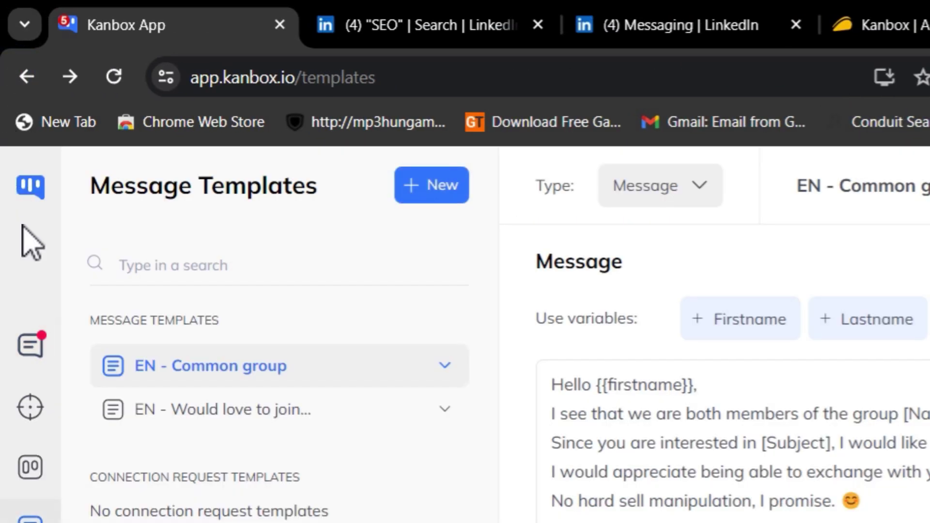
{"action": "left_click", "coordinate": [38, 183]}
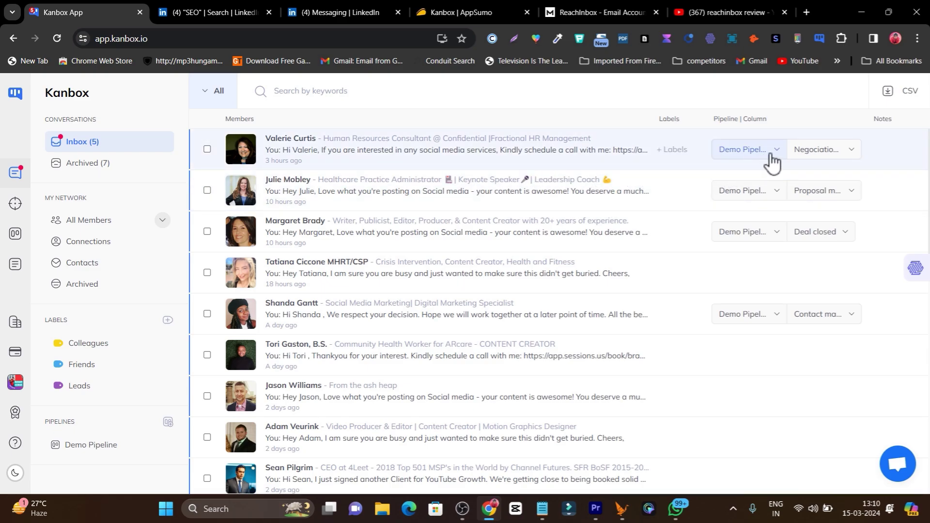
{"action": "left_click", "coordinate": [15, 203]}
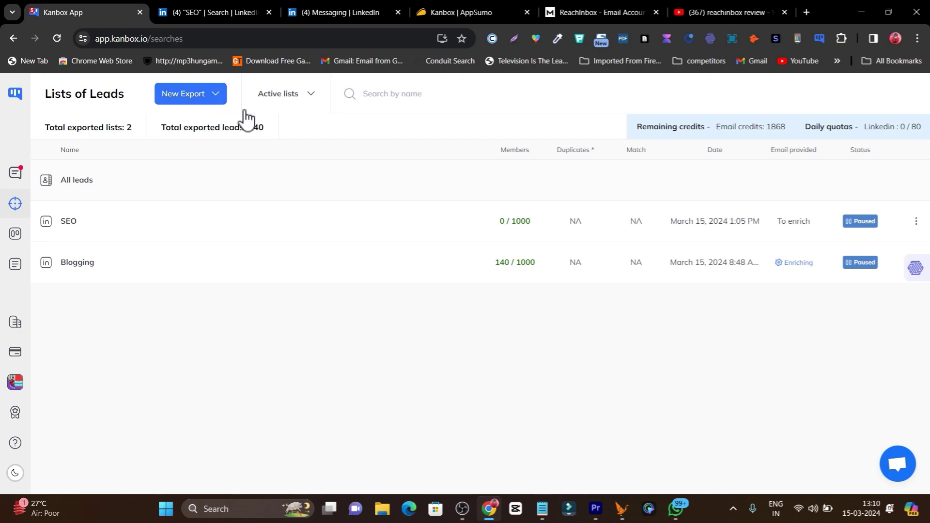
{"action": "left_click", "coordinate": [16, 237]}
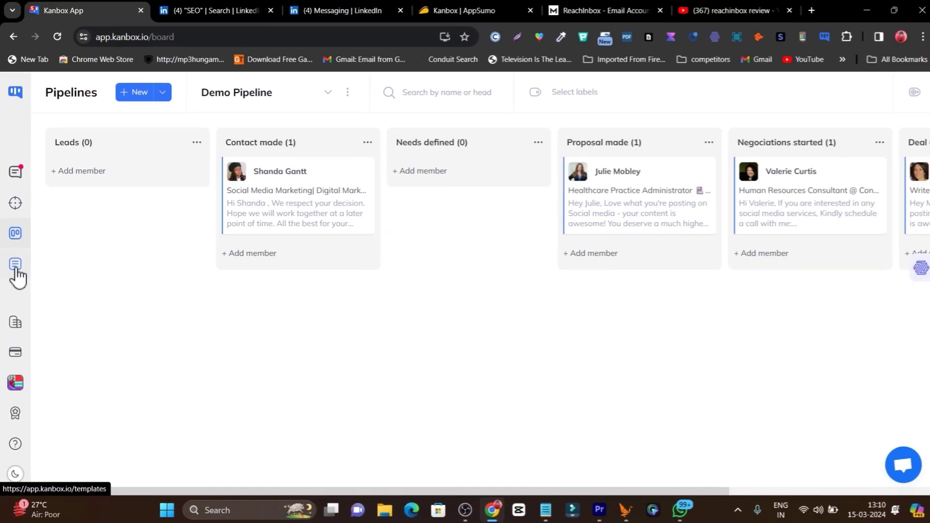
On the message templates page, switch to the dark theme and back to light.
{"action": "left_click", "coordinate": [20, 246]}
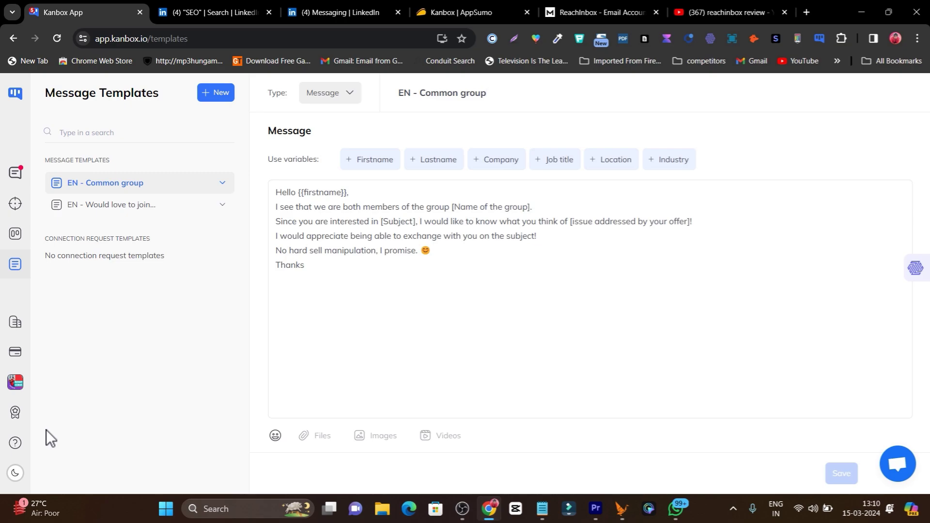
{"action": "left_click", "coordinate": [15, 473]}
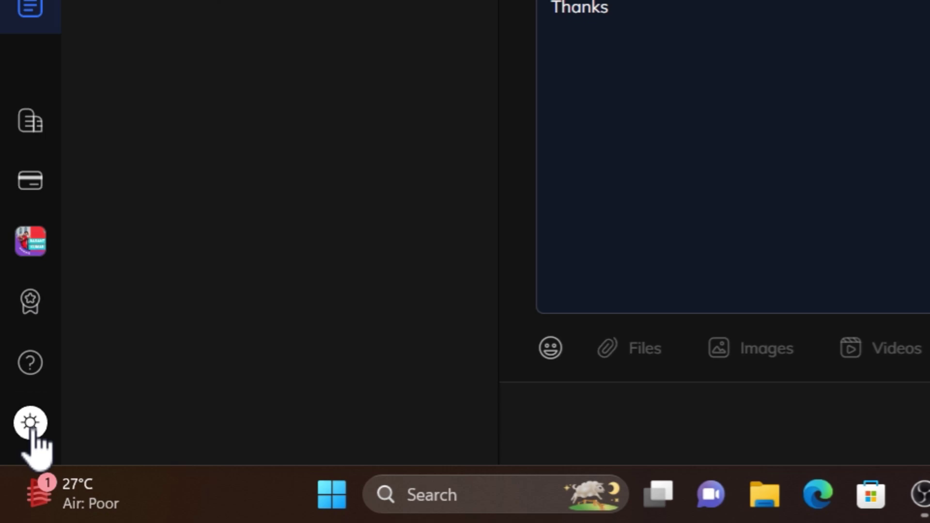
{"action": "left_click", "coordinate": [30, 422]}
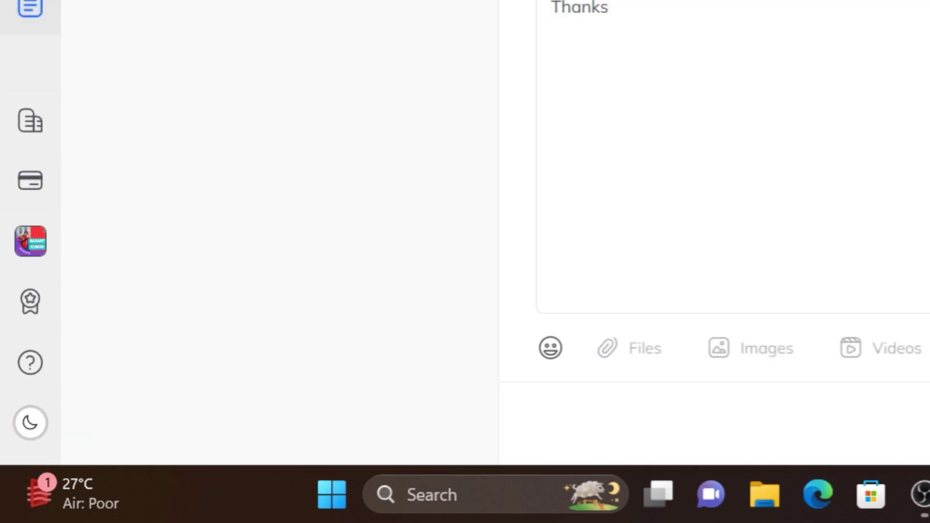
Open the Kanbox AppSumo deal, highlight the $49 price, and scroll through overview and At-a-glance.
{"action": "left_click", "coordinate": [464, 4]}
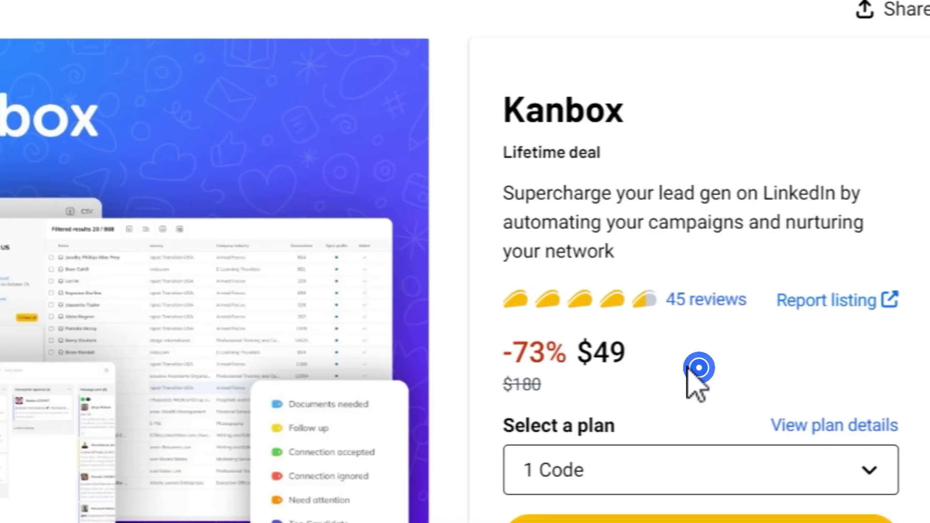
{"action": "double_click", "coordinate": [700, 370]}
{"action": "scroll", "coordinate": [421, 189], "scroll_direction": "up", "scroll_amount": 1}
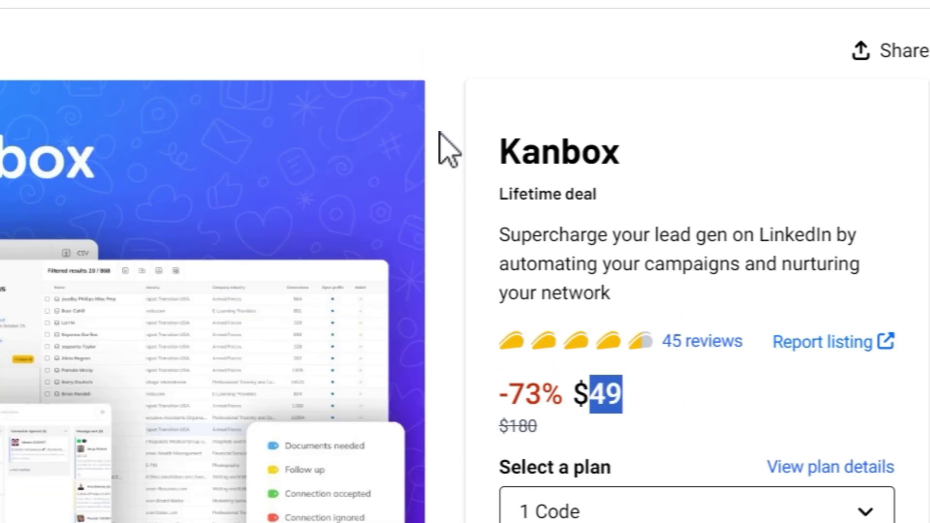
{"action": "scroll", "coordinate": [456, 193], "scroll_direction": "down", "scroll_amount": 5}
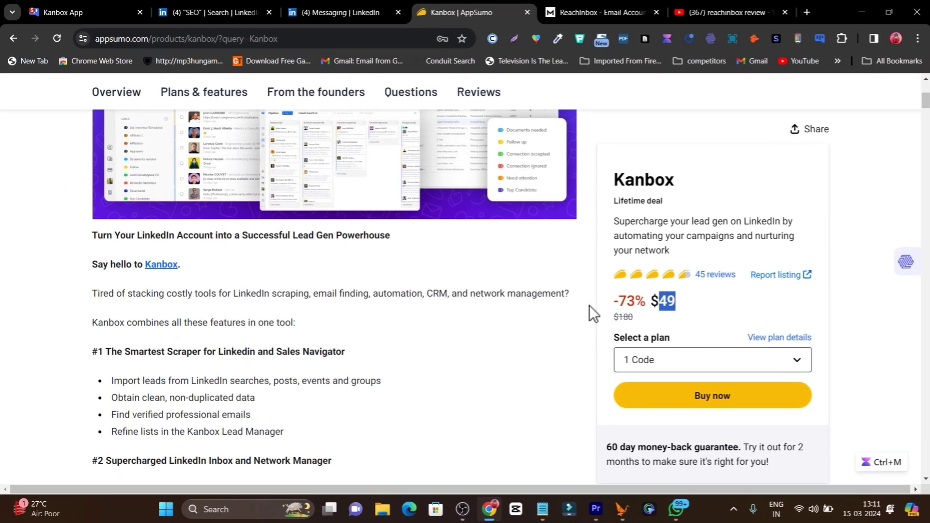
{"action": "scroll", "coordinate": [589, 306], "scroll_direction": "down", "scroll_amount": 3}
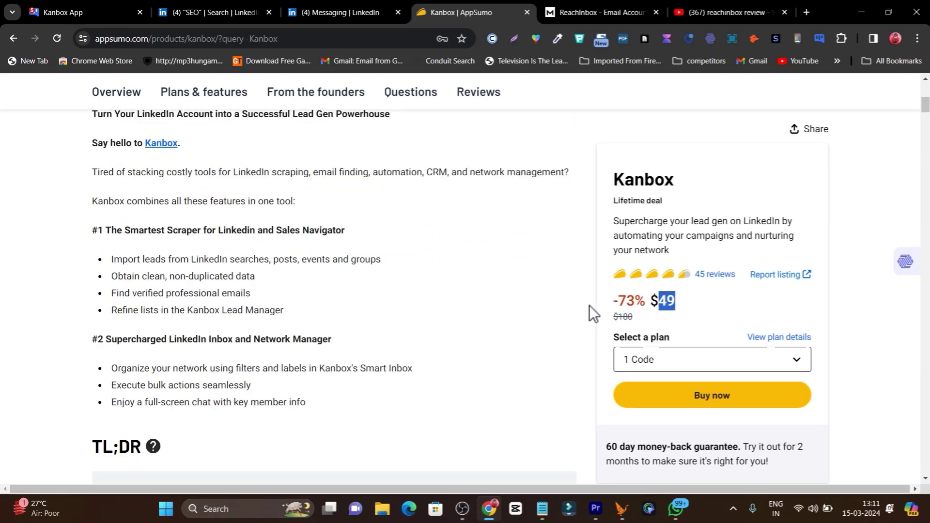
{"action": "scroll", "coordinate": [576, 349], "scroll_direction": "down", "scroll_amount": 8}
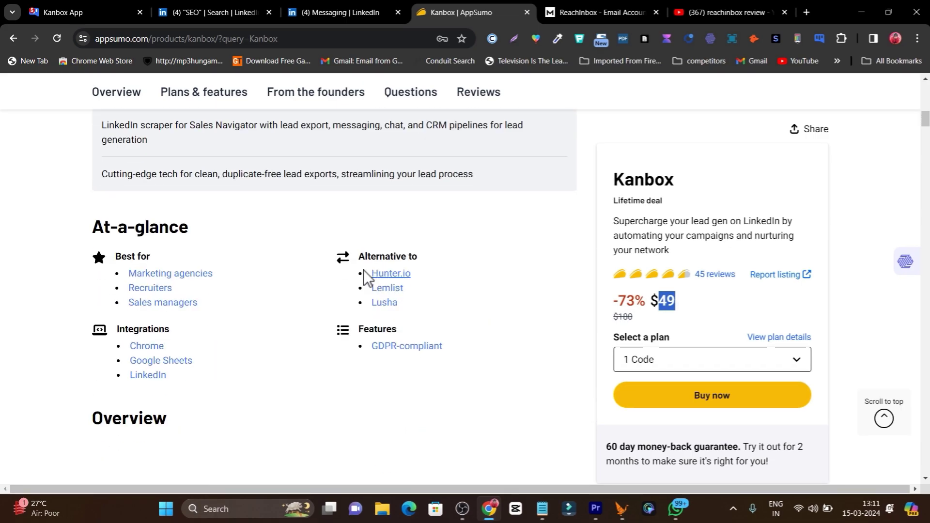
{"action": "scroll", "coordinate": [235, 266], "scroll_direction": "down", "scroll_amount": 10}
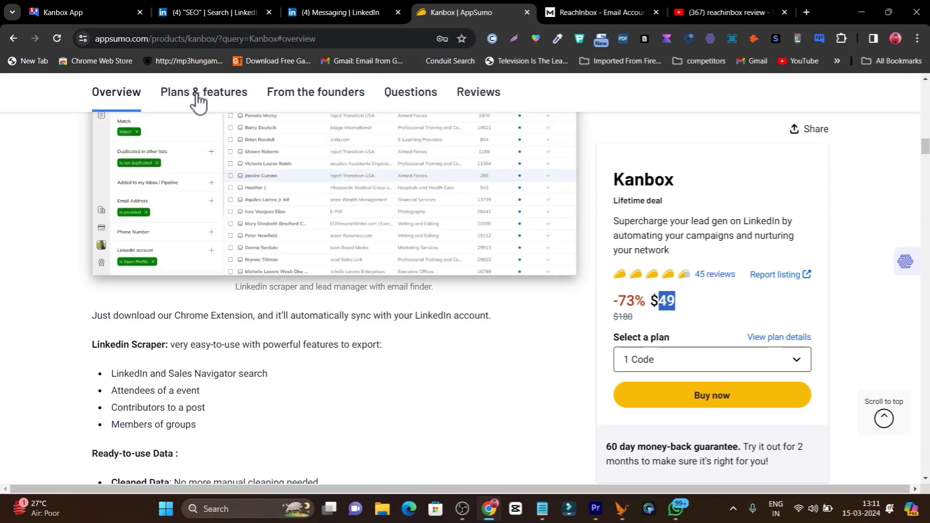
Jump to Plans & features and scroll through the Plan 1 ($49) and Plan 2 ($98) cards.
{"action": "left_click", "coordinate": [198, 96]}
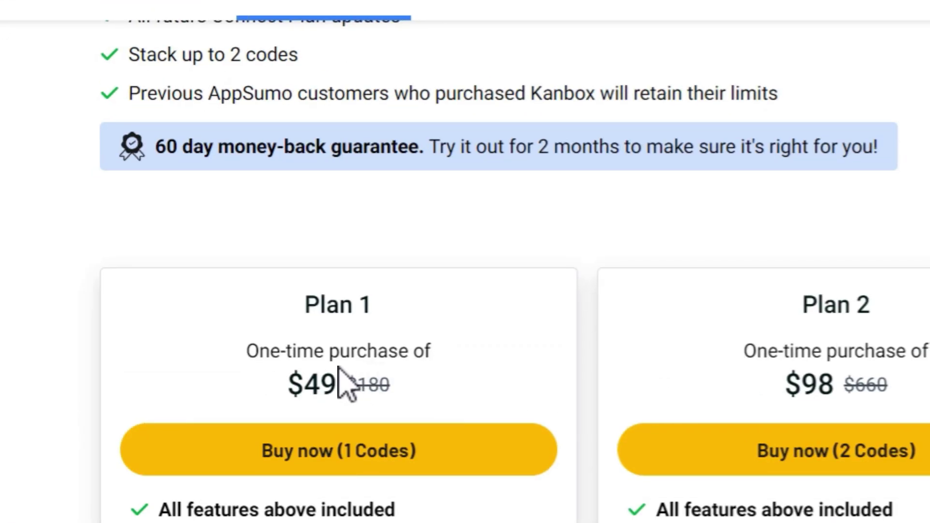
{"action": "scroll", "coordinate": [426, 386], "scroll_direction": "down", "scroll_amount": 4}
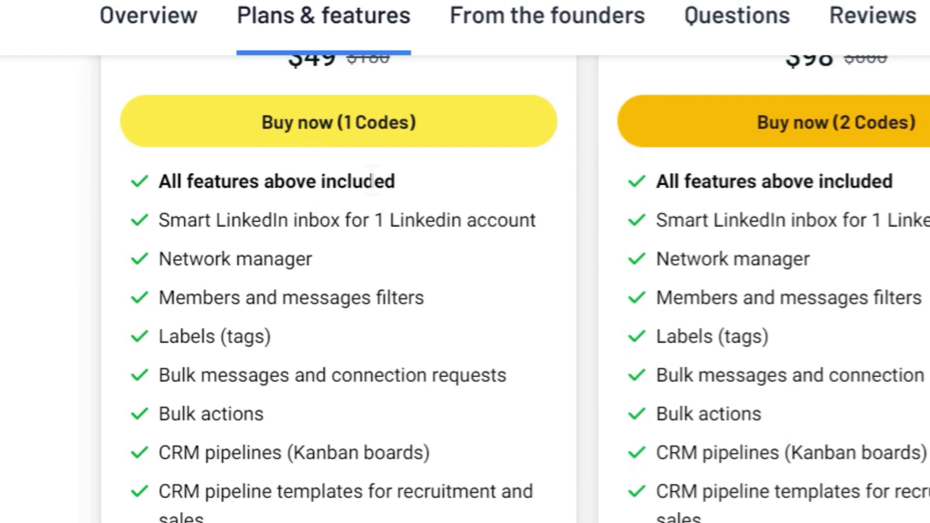
{"action": "scroll", "coordinate": [380, 180], "scroll_direction": "up", "scroll_amount": 3}
{"action": "scroll", "coordinate": [397, 378], "scroll_direction": "down", "scroll_amount": 5}
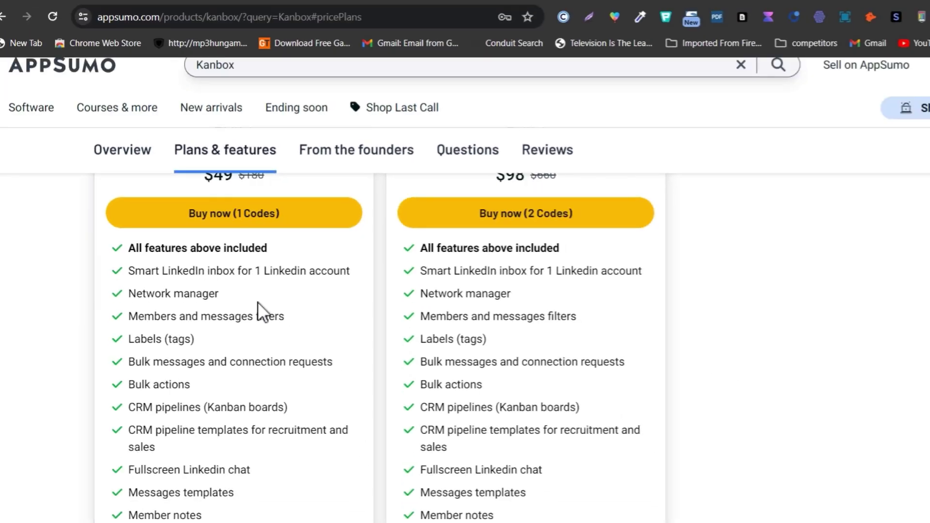
{"action": "scroll", "coordinate": [242, 291], "scroll_direction": "down", "scroll_amount": 2}
{"action": "scroll", "coordinate": [276, 311], "scroll_direction": "up", "scroll_amount": 10}
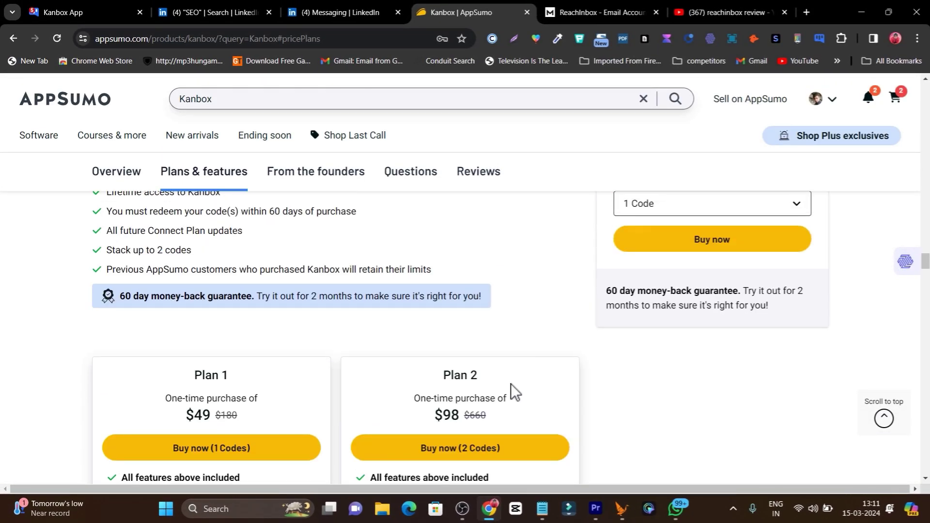
{"action": "scroll", "coordinate": [480, 358], "scroll_direction": "down", "scroll_amount": 3}
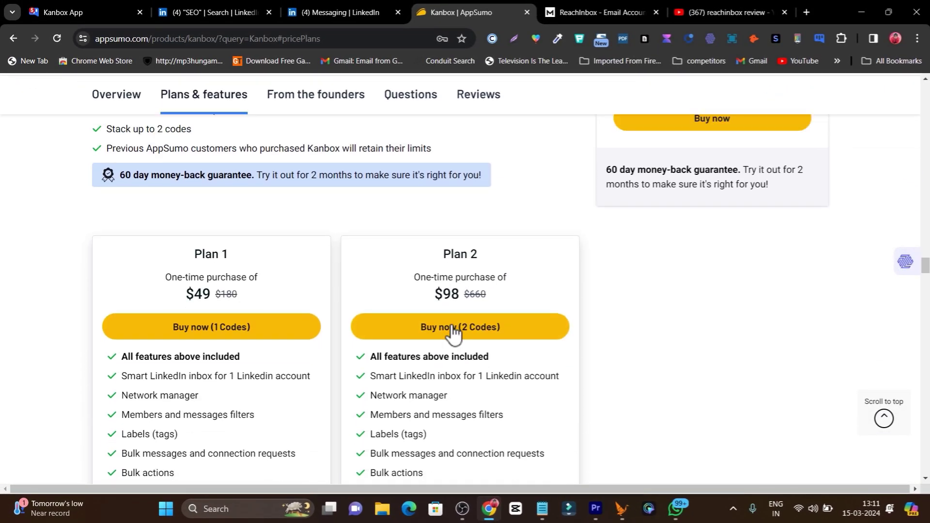
{"action": "scroll", "coordinate": [479, 291], "scroll_direction": "down", "scroll_amount": 6}
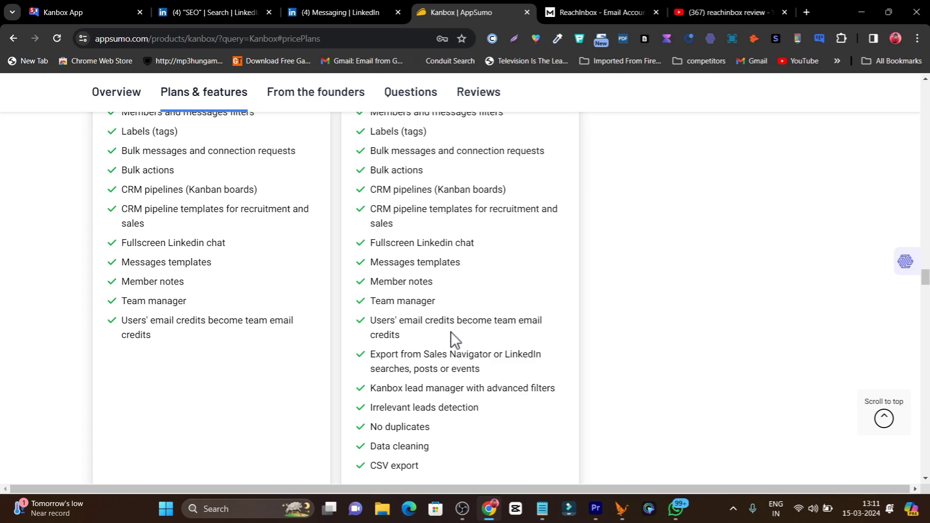
{"action": "scroll", "coordinate": [450, 333], "scroll_direction": "down", "scroll_amount": 3}
{"action": "scroll", "coordinate": [445, 336], "scroll_direction": "up", "scroll_amount": 7}
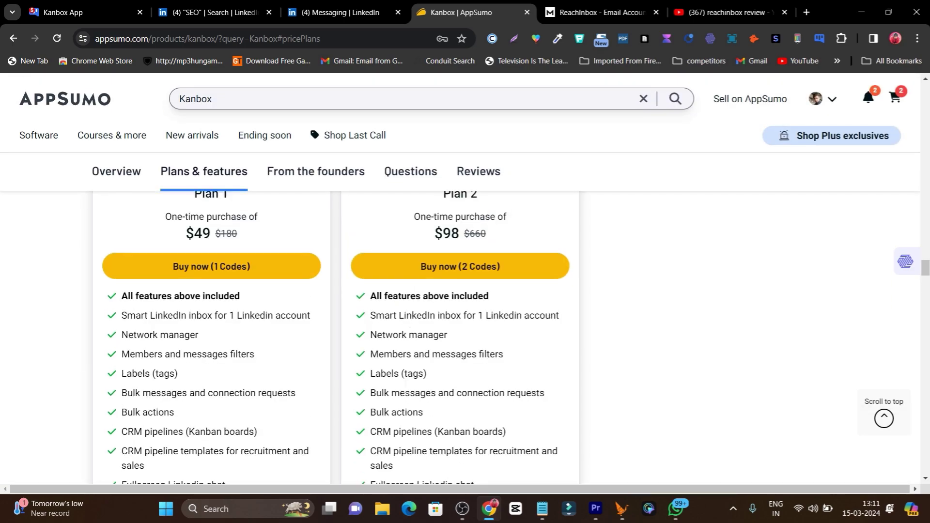
{"action": "scroll", "coordinate": [431, 350], "scroll_direction": "down", "scroll_amount": 5}
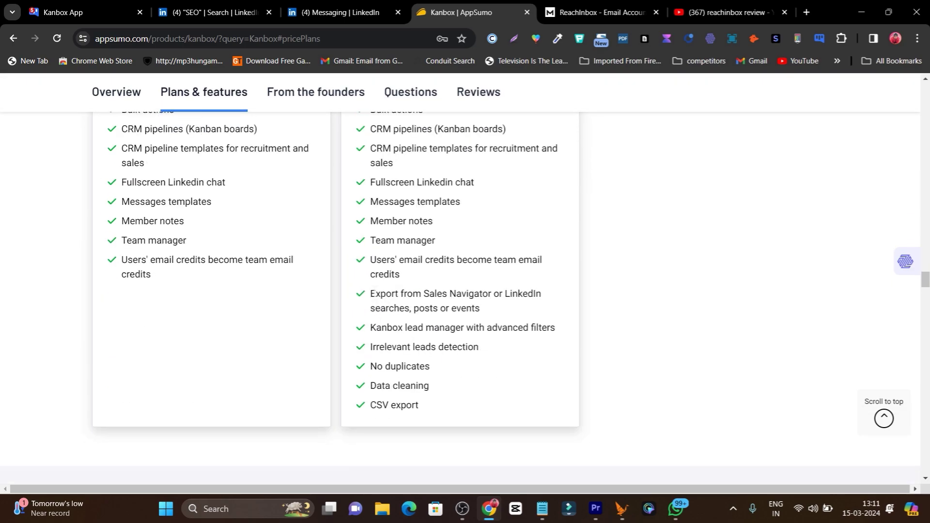
Highlight Plan 2's extra features through CSV export, then scroll back up.
{"action": "left_click_drag", "start_coordinate": [366, 296], "coordinate": [433, 406]}
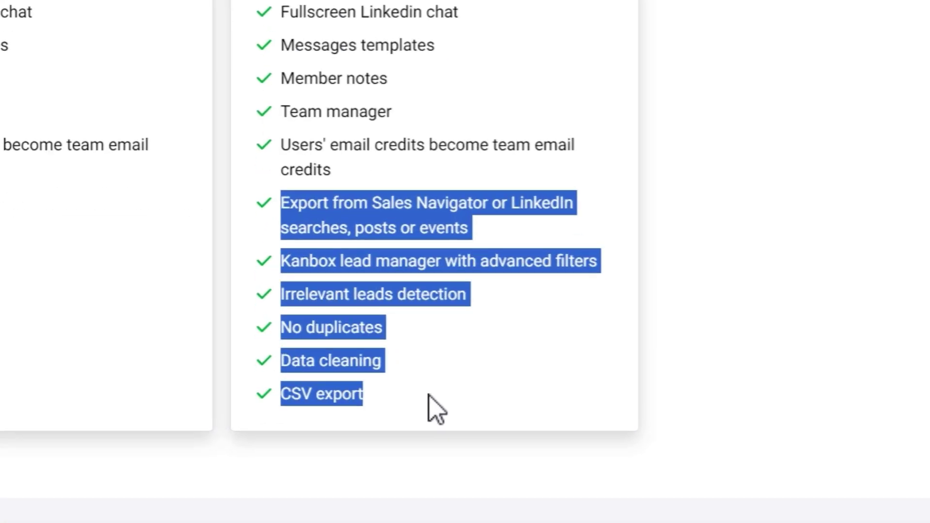
{"action": "scroll", "coordinate": [557, 340], "scroll_direction": "up", "scroll_amount": 10}
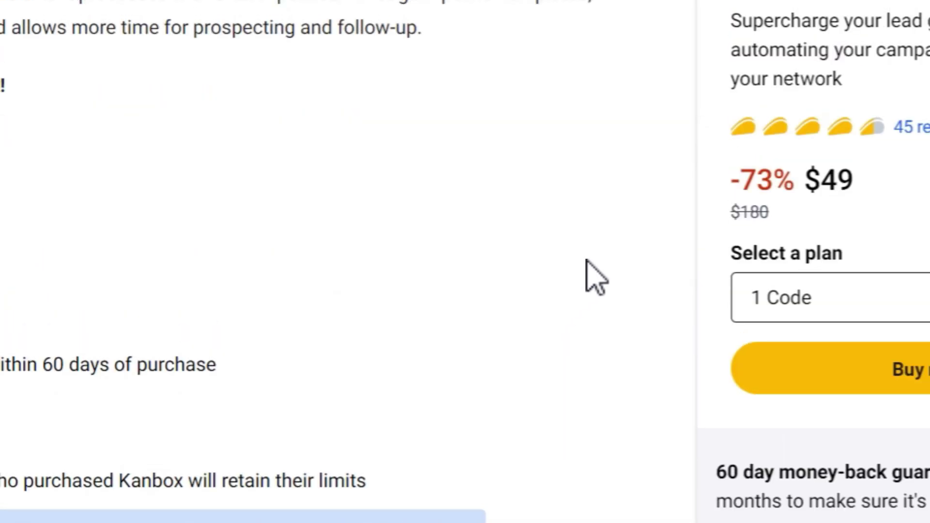
{"action": "scroll", "coordinate": [638, 266], "scroll_direction": "up", "scroll_amount": 6}
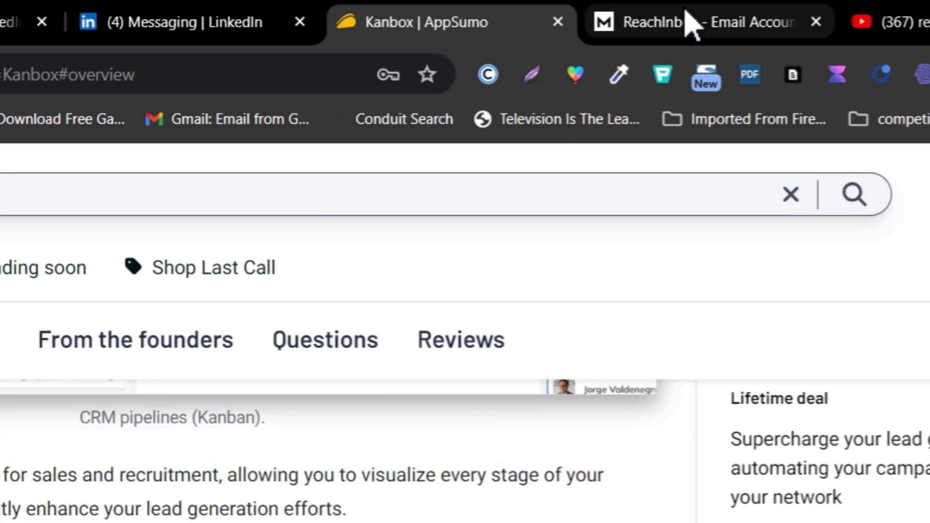
Glance at the ReachInbox email accounts and YouTube reachinbox review tabs, then return to Kanbox.
{"action": "left_click", "coordinate": [692, 25]}
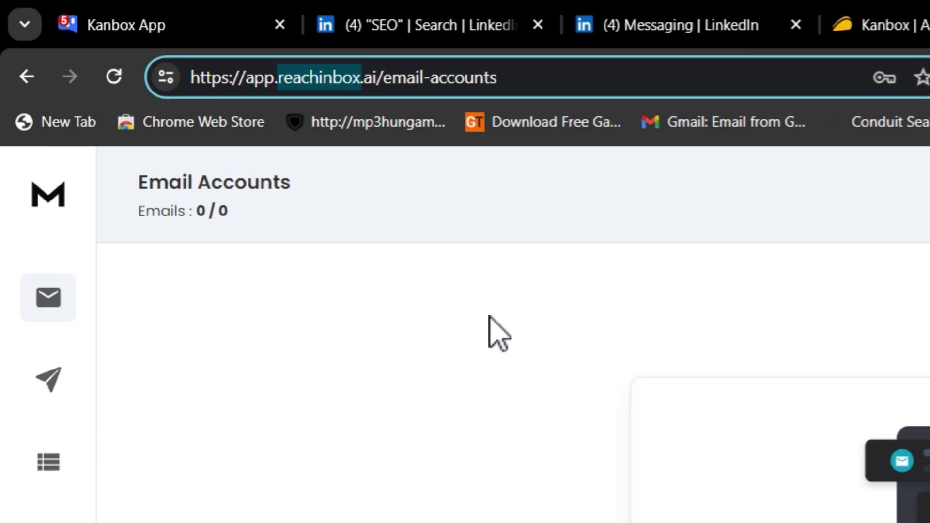
{"action": "left_click", "coordinate": [929, 16]}
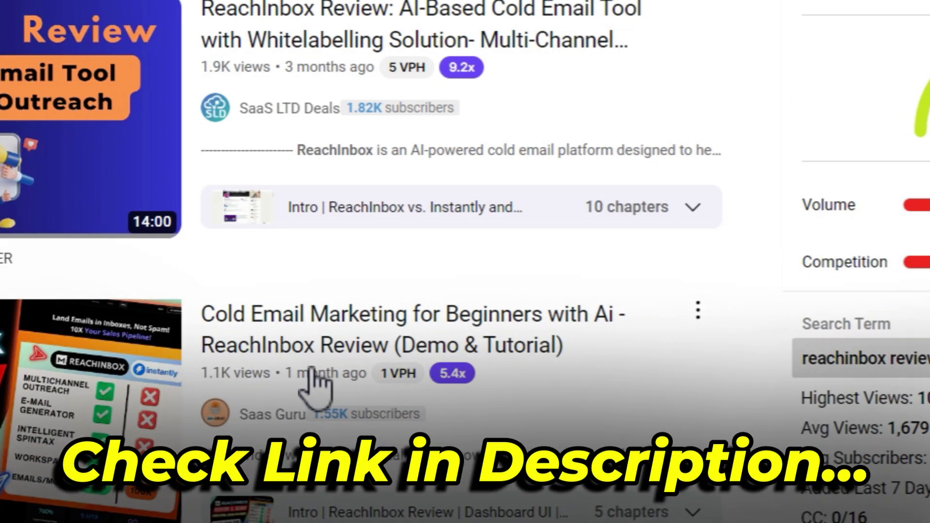
{"action": "mouse_move", "coordinate": [401, 386]}
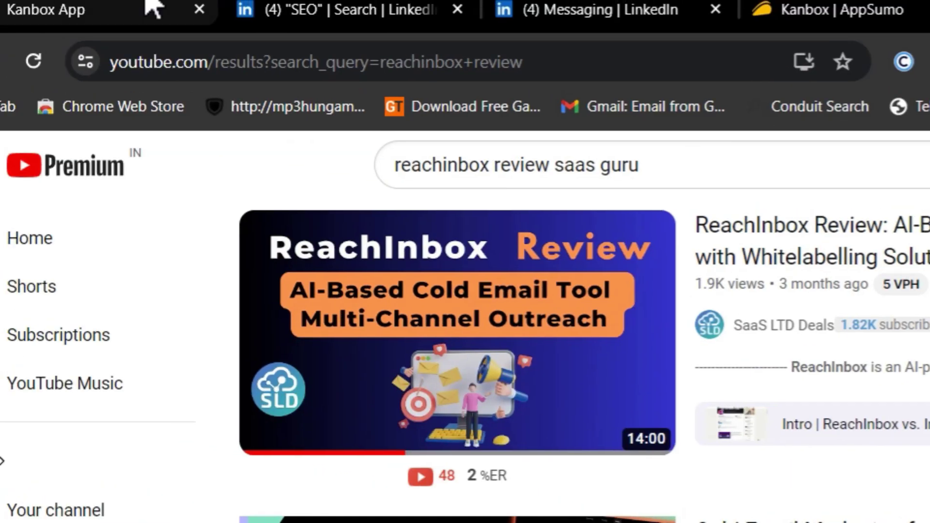
{"action": "left_click", "coordinate": [111, 12]}
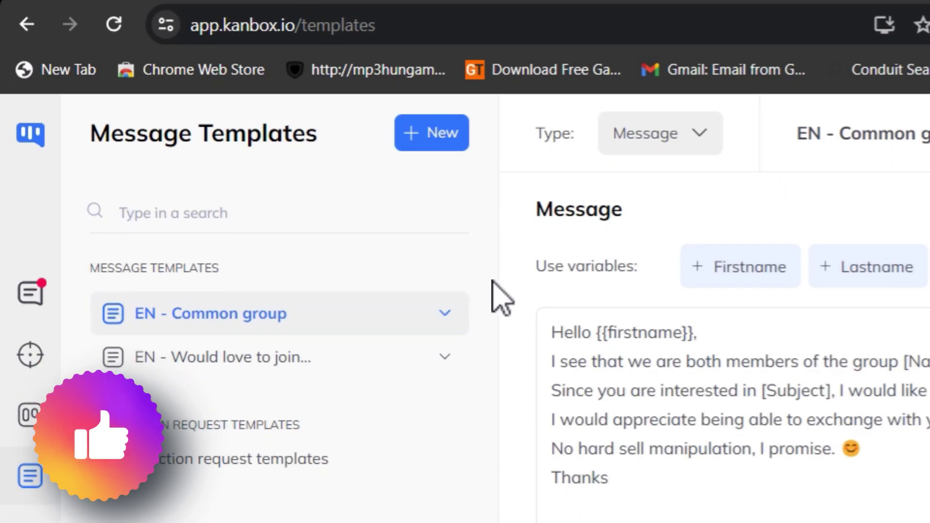
Go to the Kanbox Inbox listing 5 threads, with 7 archived.
{"action": "left_click", "coordinate": [30, 296]}
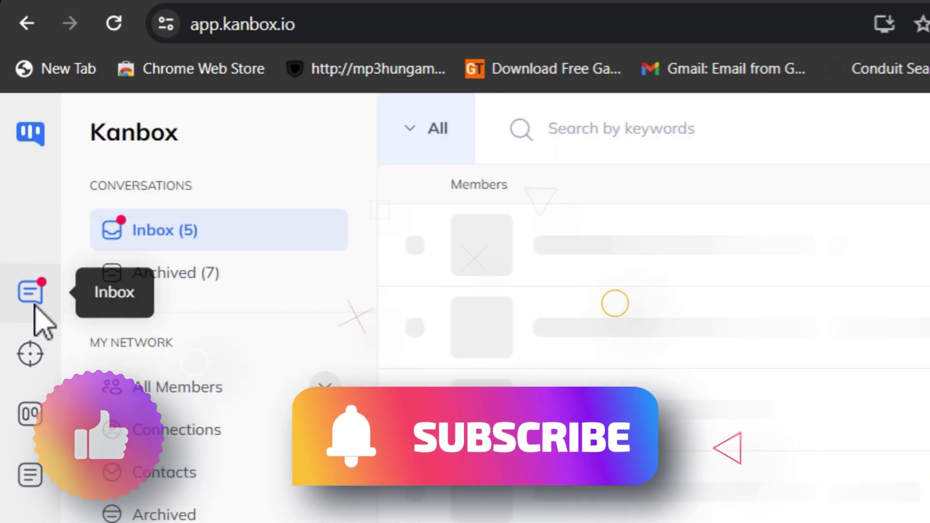